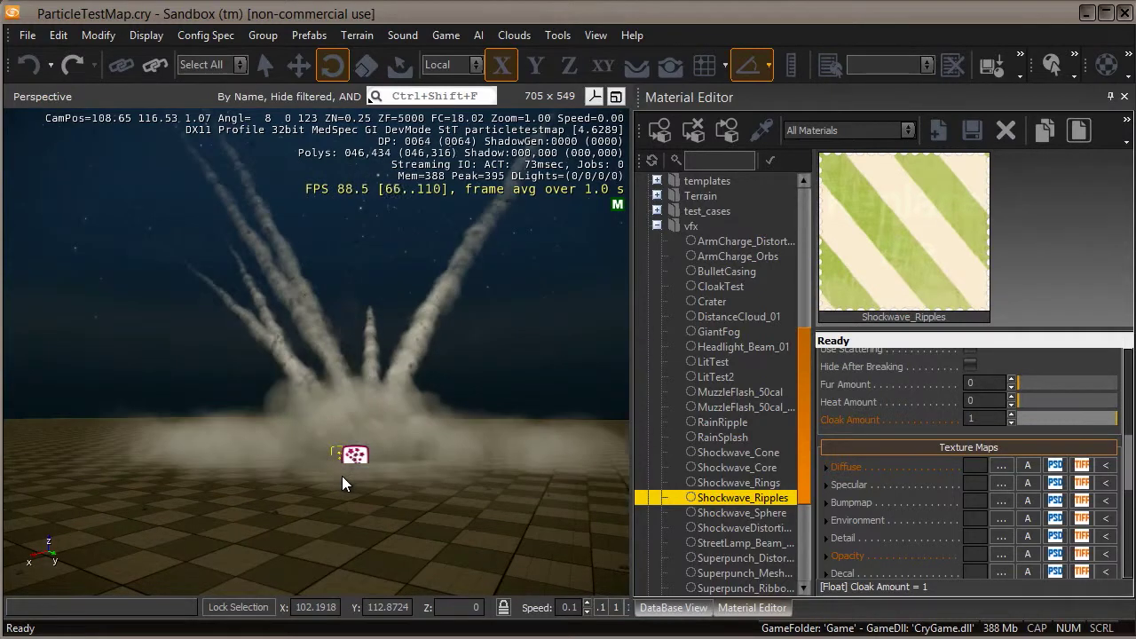
Show the RollupBar for creating objects in the level.
right_click_drag(379, 474, 401, 474)
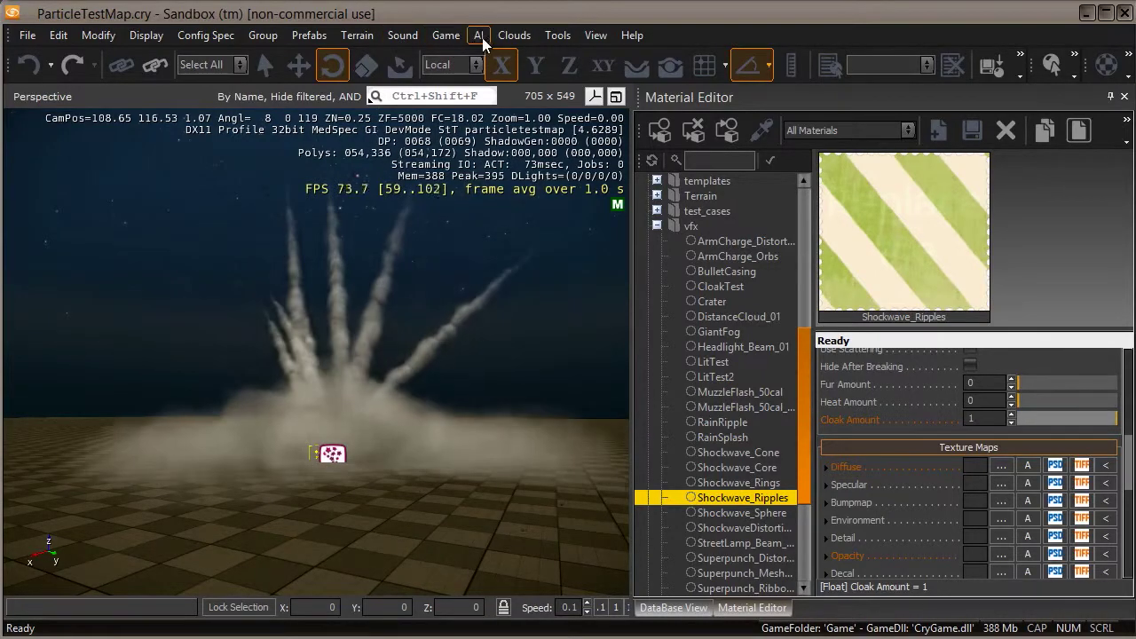
left_click(572, 35)
left_click(585, 35)
left_click(586, 35)
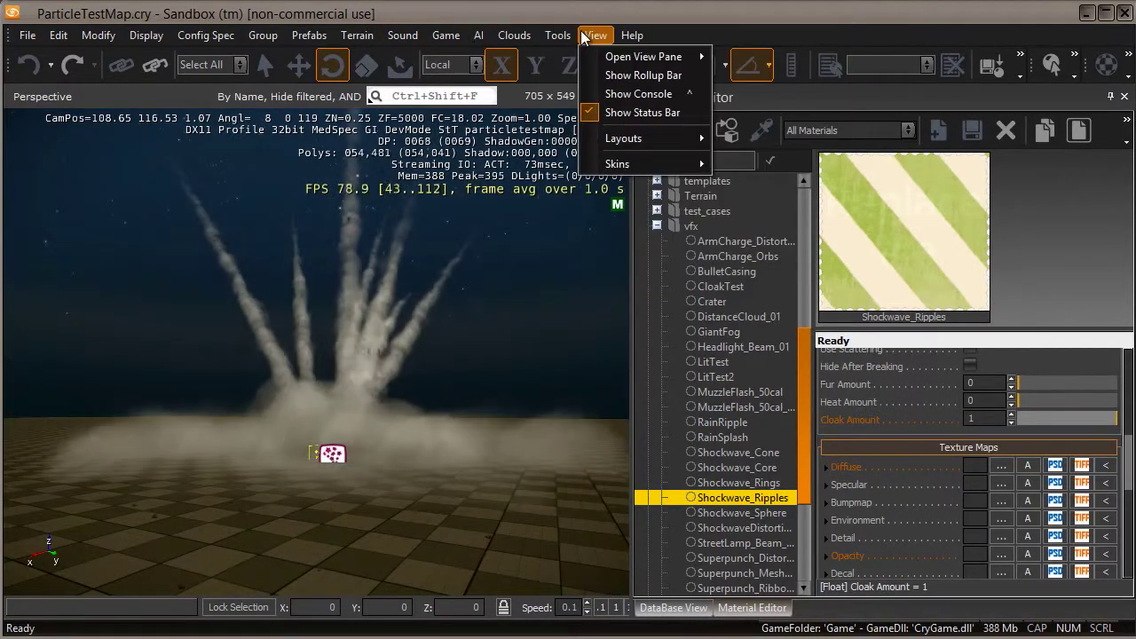
left_click(643, 76)
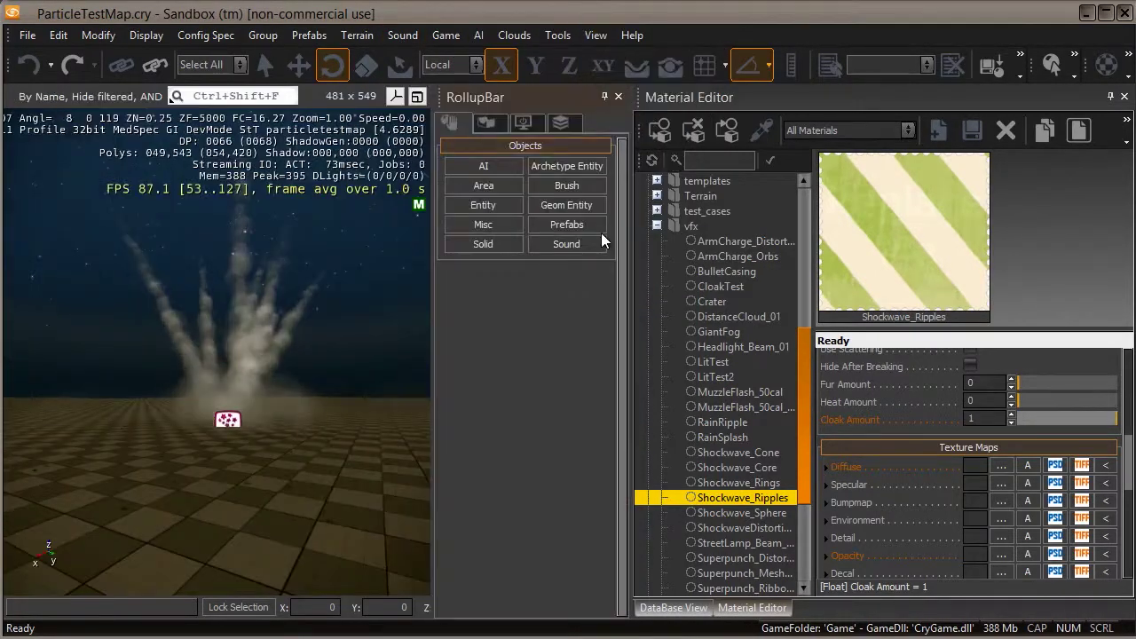
Place a shockwave_ripples brush on the ground in front of the explosion effect.
left_click(560, 201)
left_click_drag(627, 201, 626, 286)
mouse_move(512, 499)
left_mouse_down()
mouse_move(287, 527)
mouse_move(295, 538)
mouse_move(150, 563)
mouse_move(224, 553)
left_mouse_up()
right_click_drag(241, 535, 249, 508)
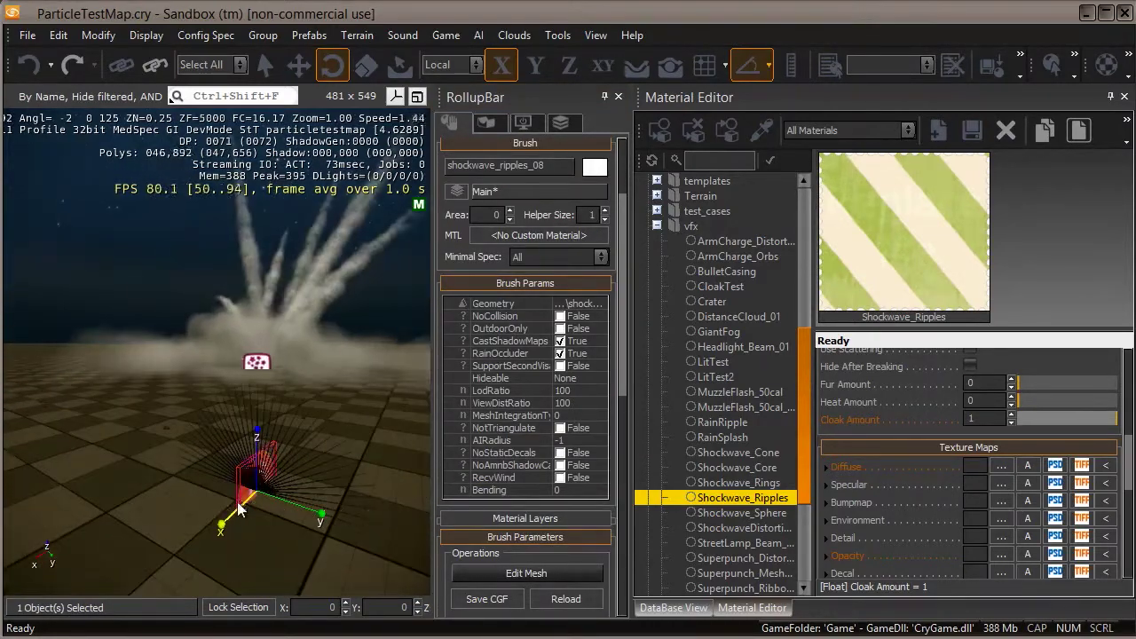
Rotate the shockwave_ripples brush to lie flat on the ground and scale it up to 3.4.
mouse_move(205, 500)
left_mouse_down()
mouse_move(163, 437)
mouse_move(177, 452)
left_mouse_up()
right_click_drag(178, 452, 177, 450)
key("w")
key("s")
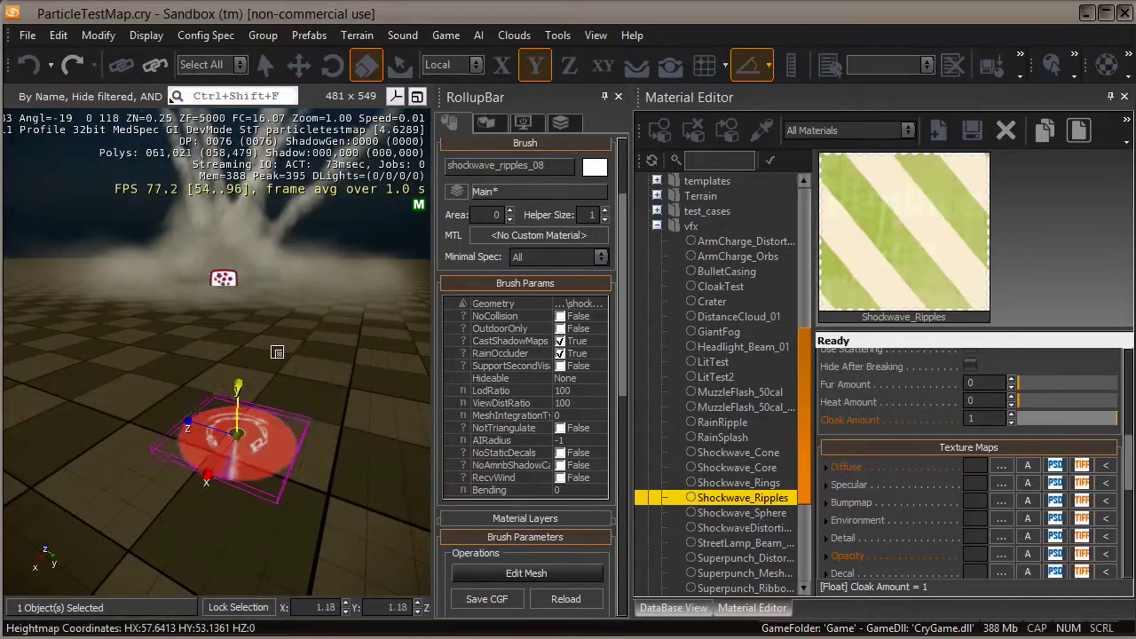
left_click_drag(278, 350, 660, 171)
middle_click_drag(222, 335, 226, 339)
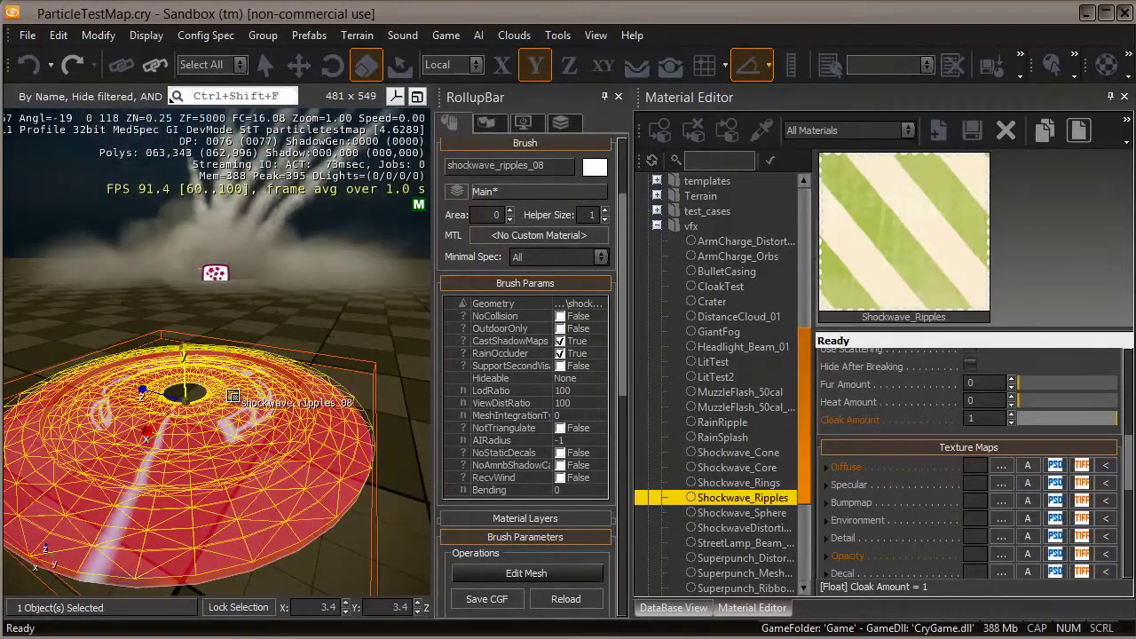
Close the RollupBar and bring the whole scaled ripples brush into view.
right_click_drag(228, 394, 229, 393)
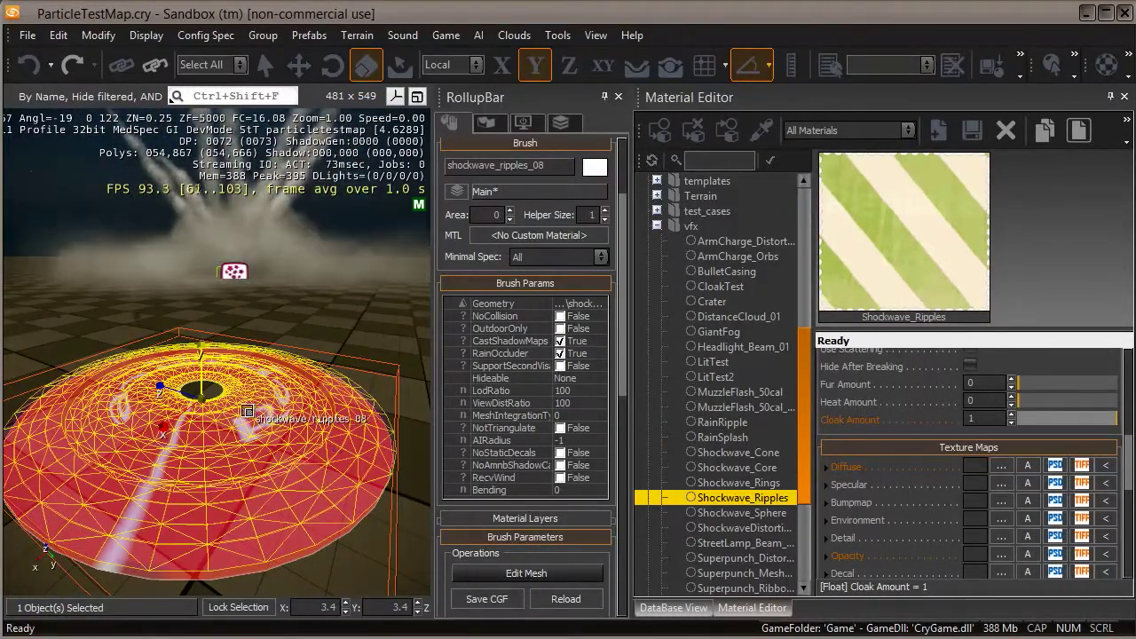
right_click_drag(276, 397, 261, 404)
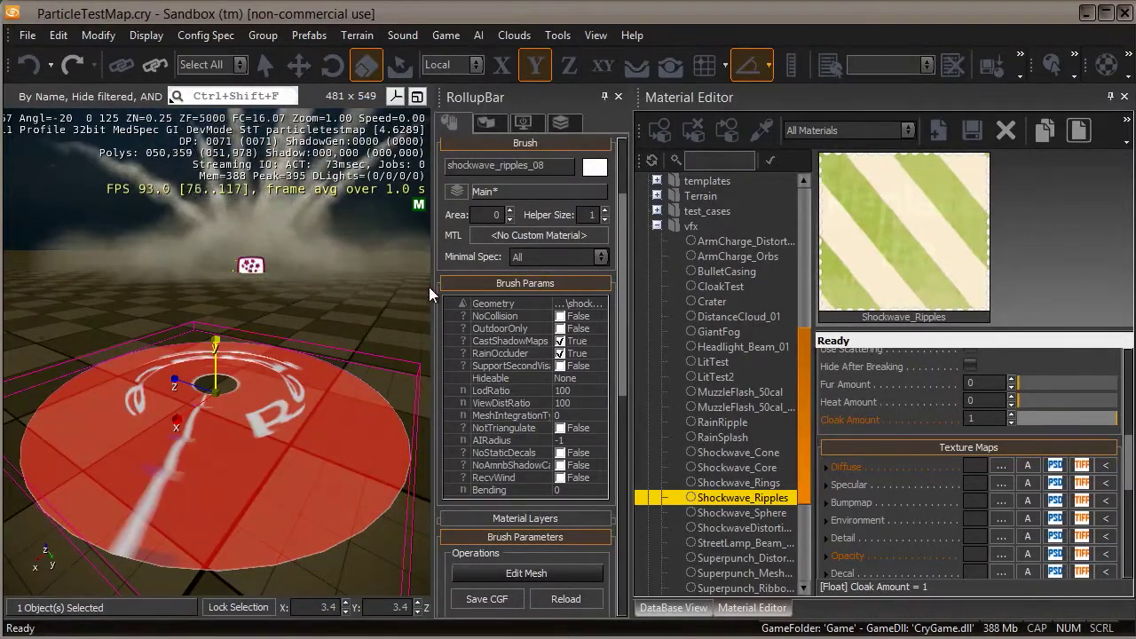
left_click(619, 97)
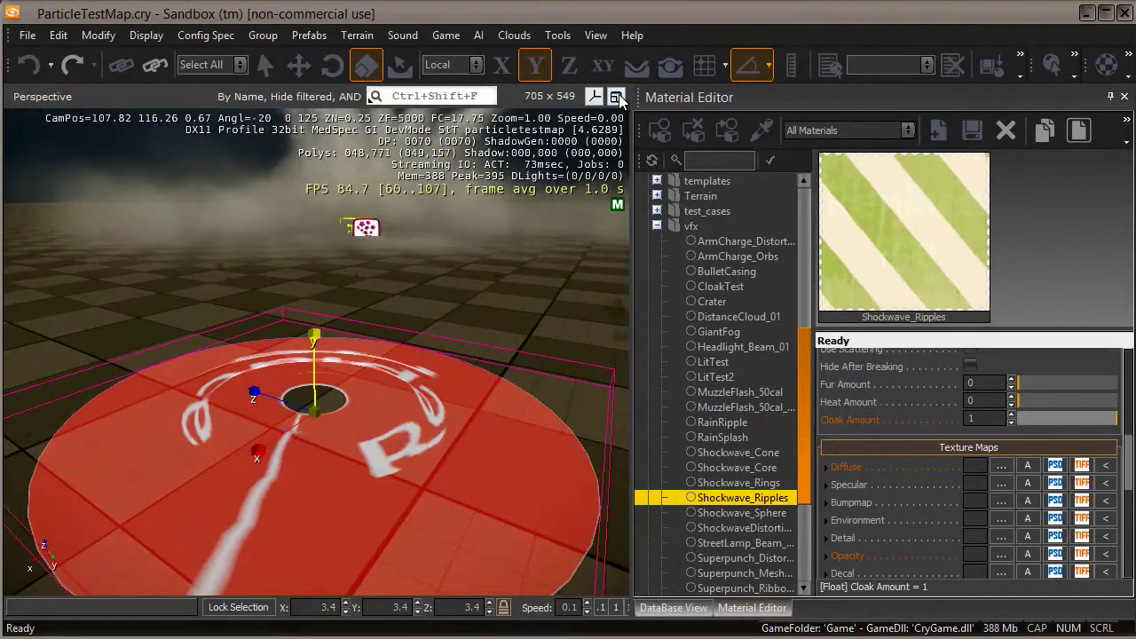
scroll(404, 254, "down", 3)
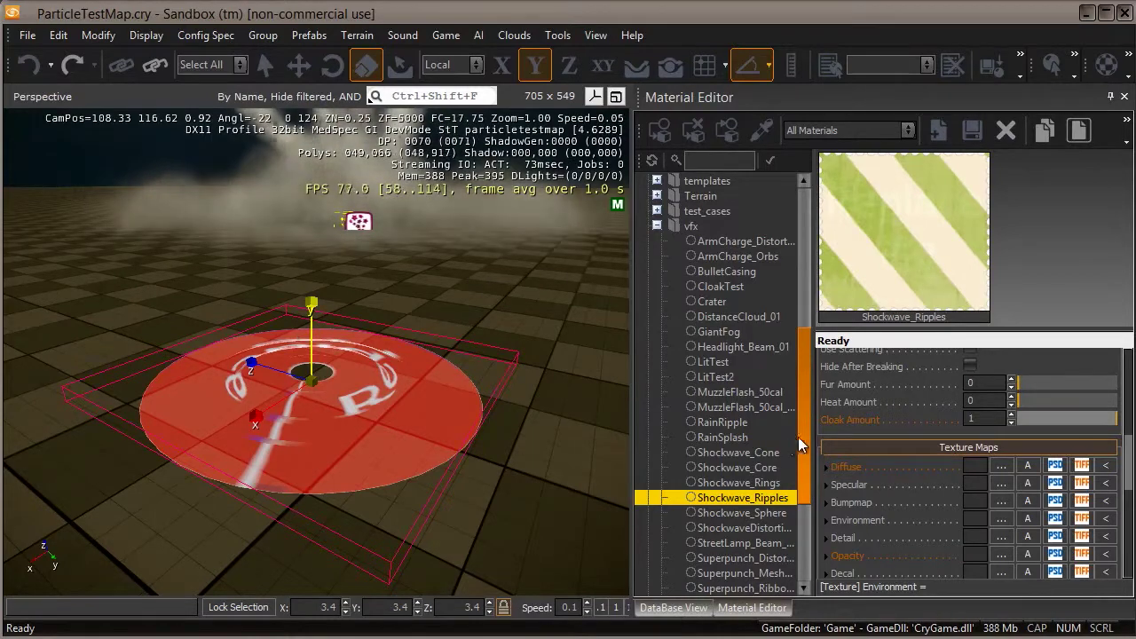
Assign T_Shockwave_Cone.dds from the imbuefx/vfx textures as the diffuse map of the Shockwave_Ripples material.
left_click_drag(802, 436, 804, 442)
left_click(760, 483)
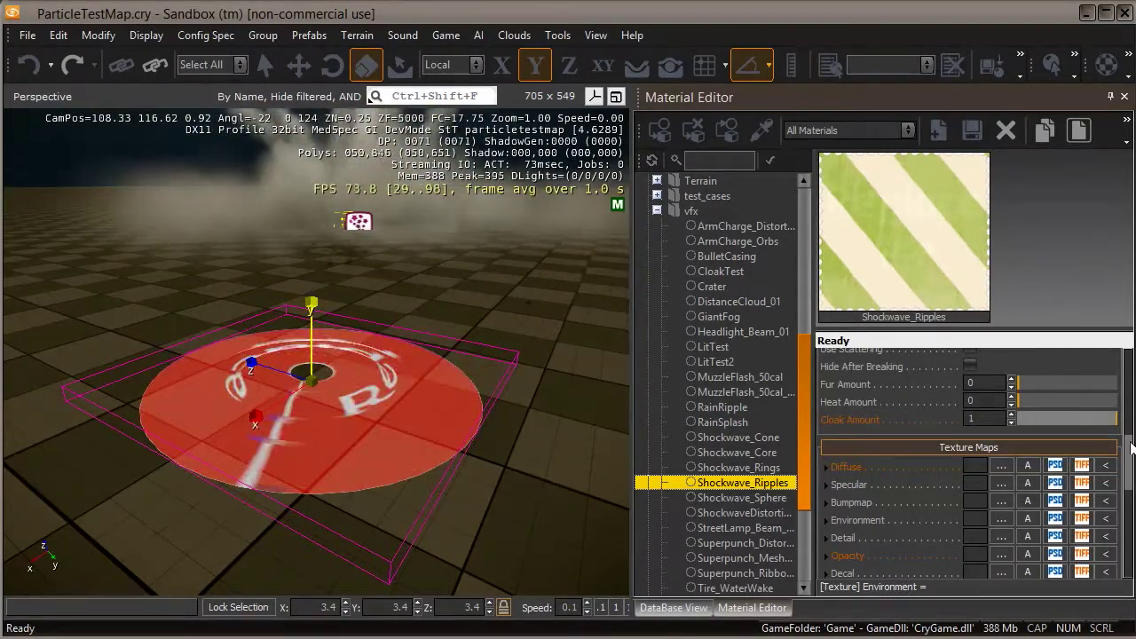
scroll(1111, 457, "down", 2)
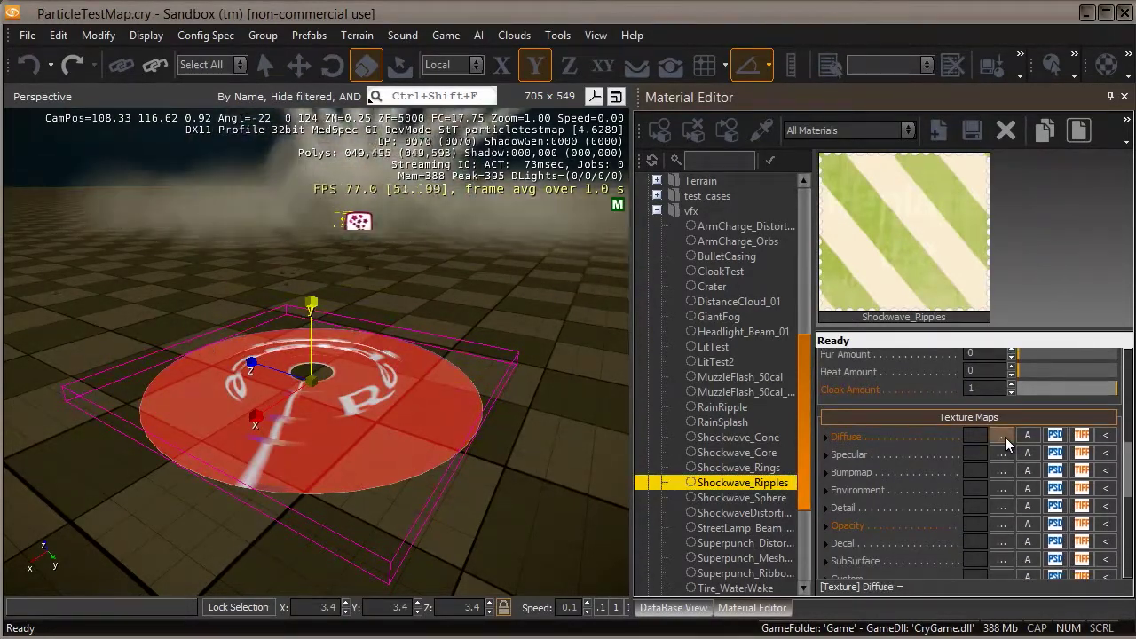
left_click(1001, 437)
left_click_drag(532, 358, 614, 358)
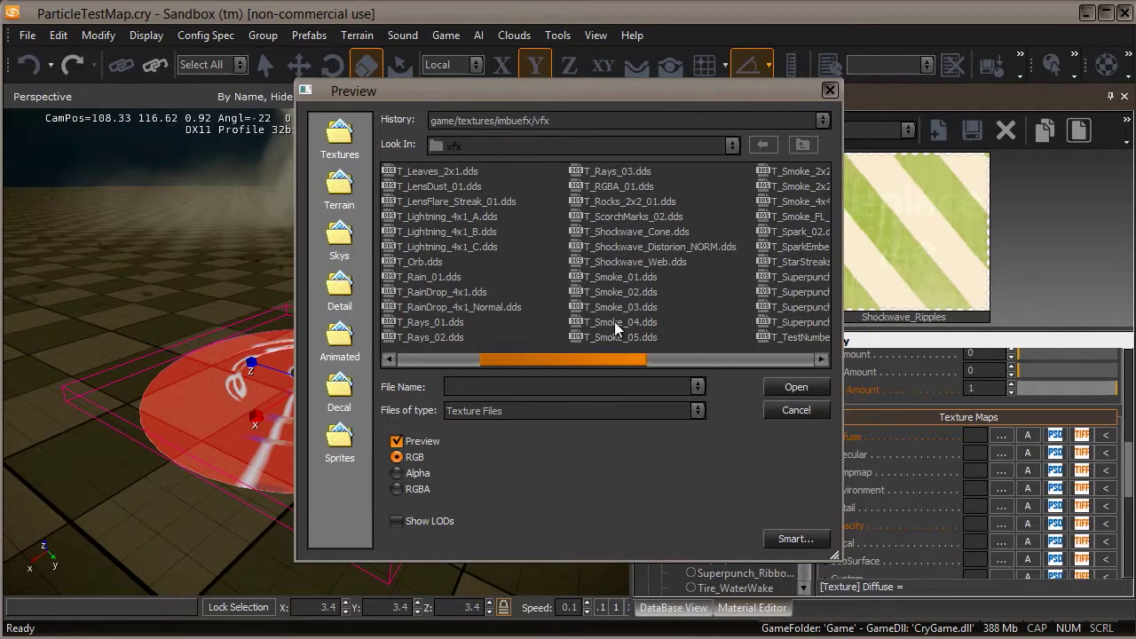
double_click(670, 229)
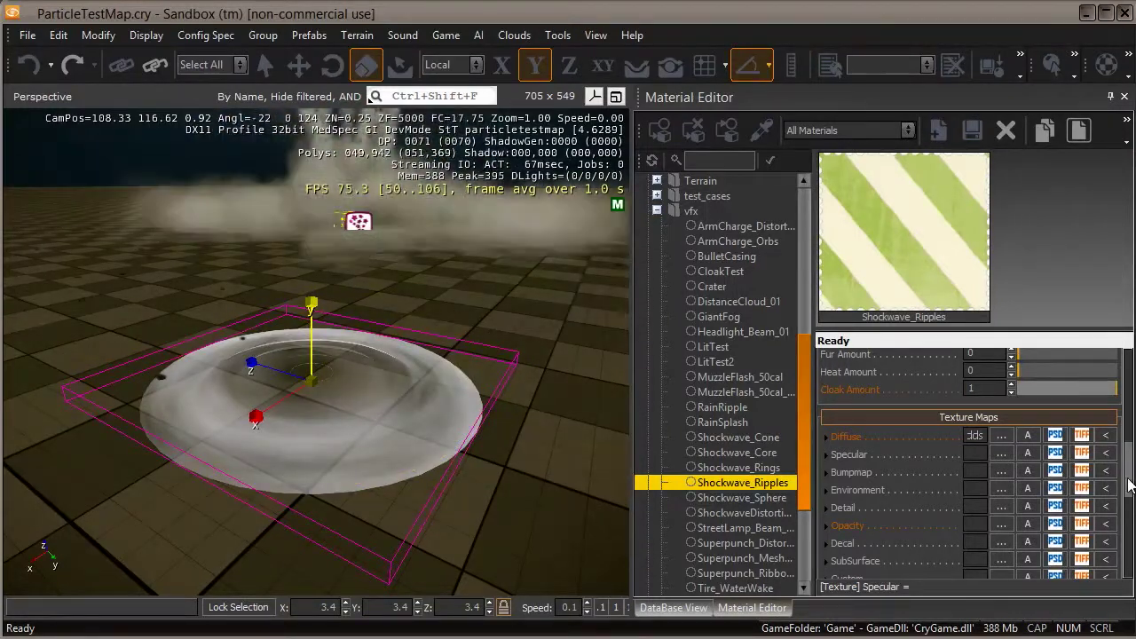
Set the Shockwave_Ripples material's diffuse color to the light blue 108,176,232.
left_click_drag(1129, 484, 1123, 355)
left_click_drag(1058, 502, 995, 503)
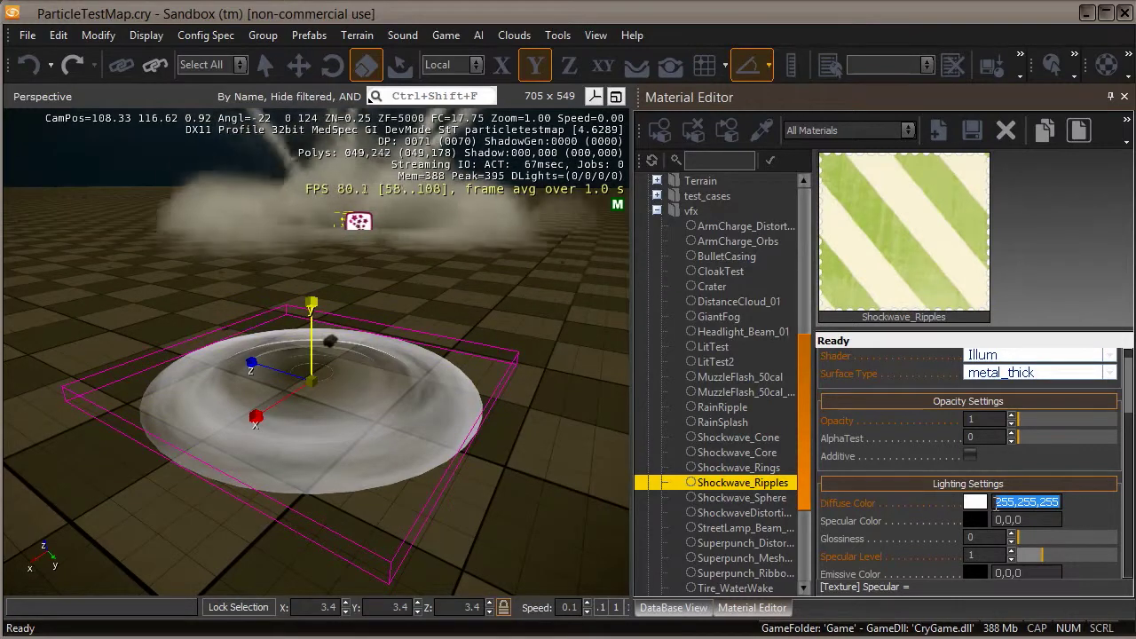
left_click(975, 502)
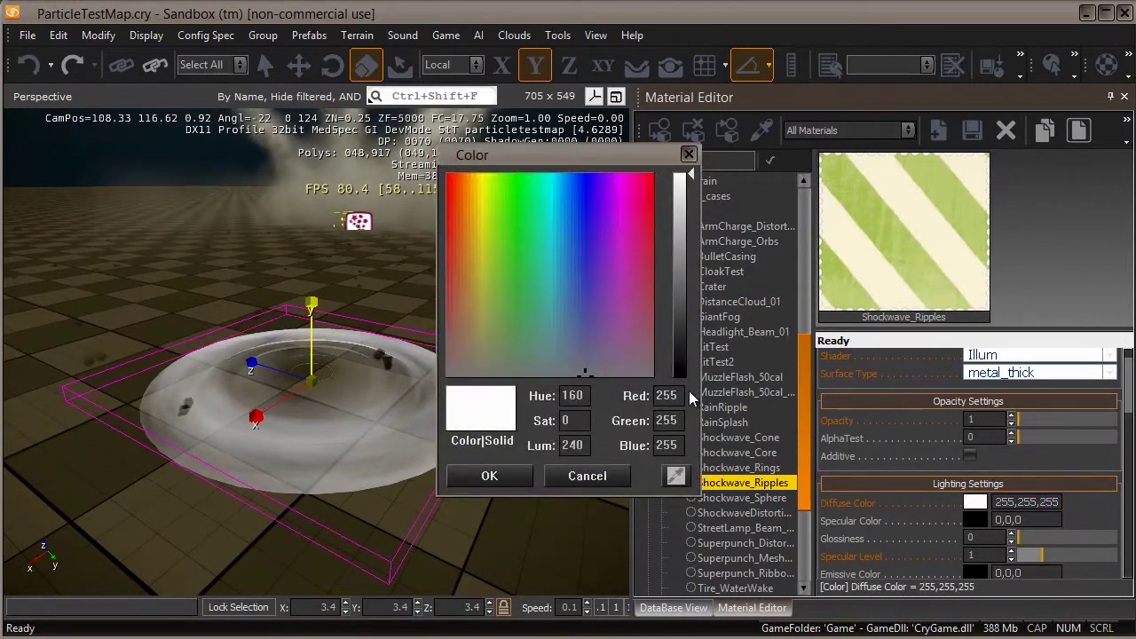
type("108")
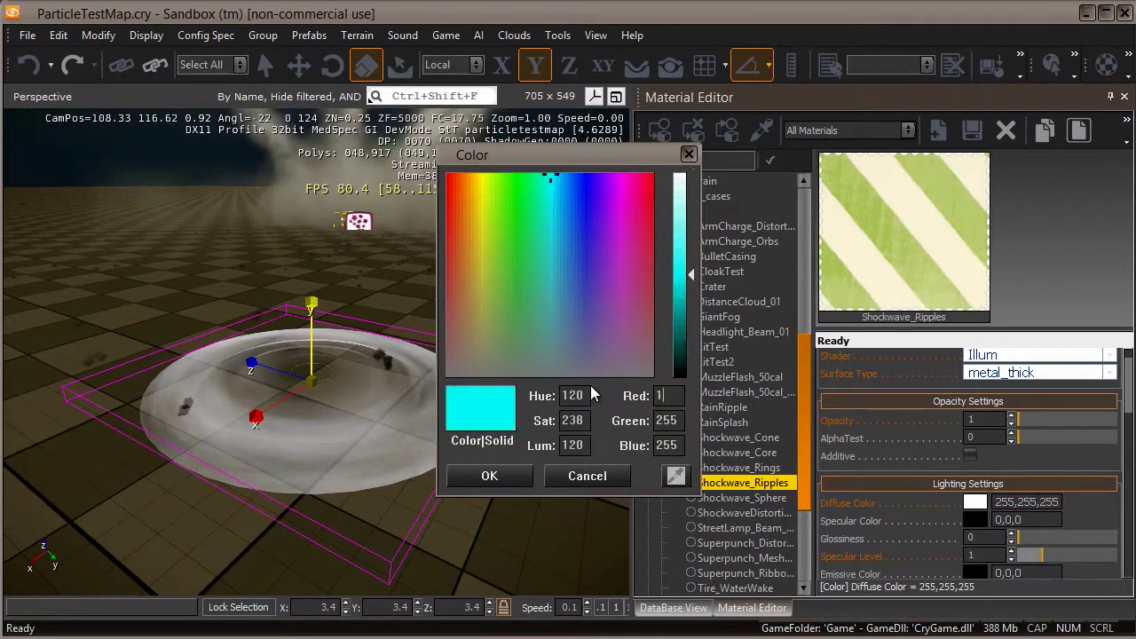
key("Tab")
type("176")
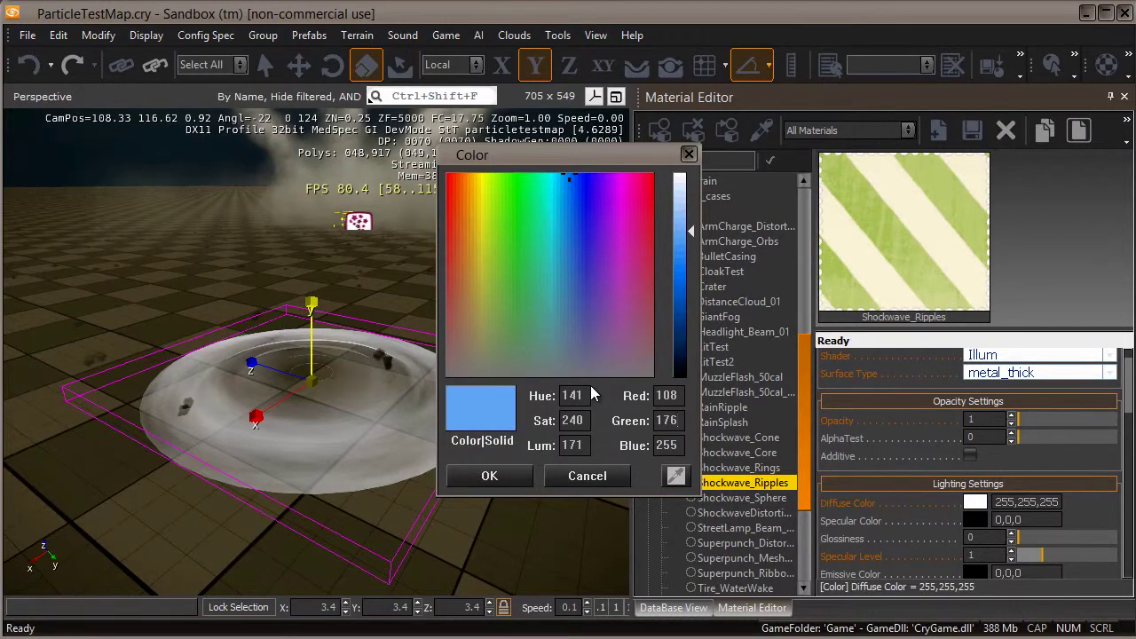
key("Tab")
type("232")
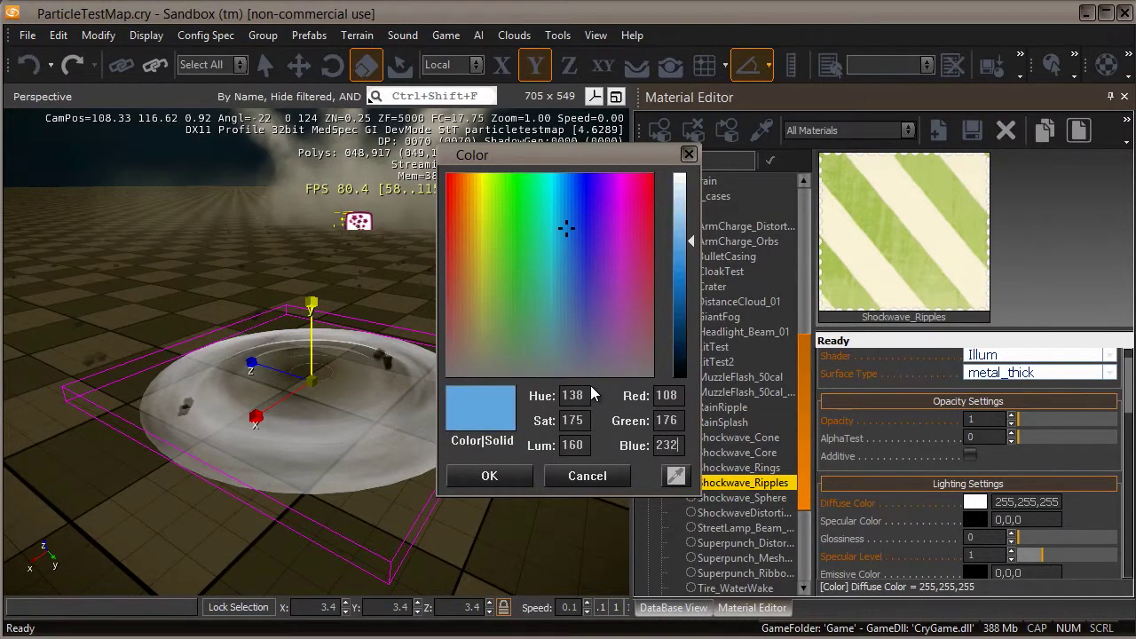
key("Return")
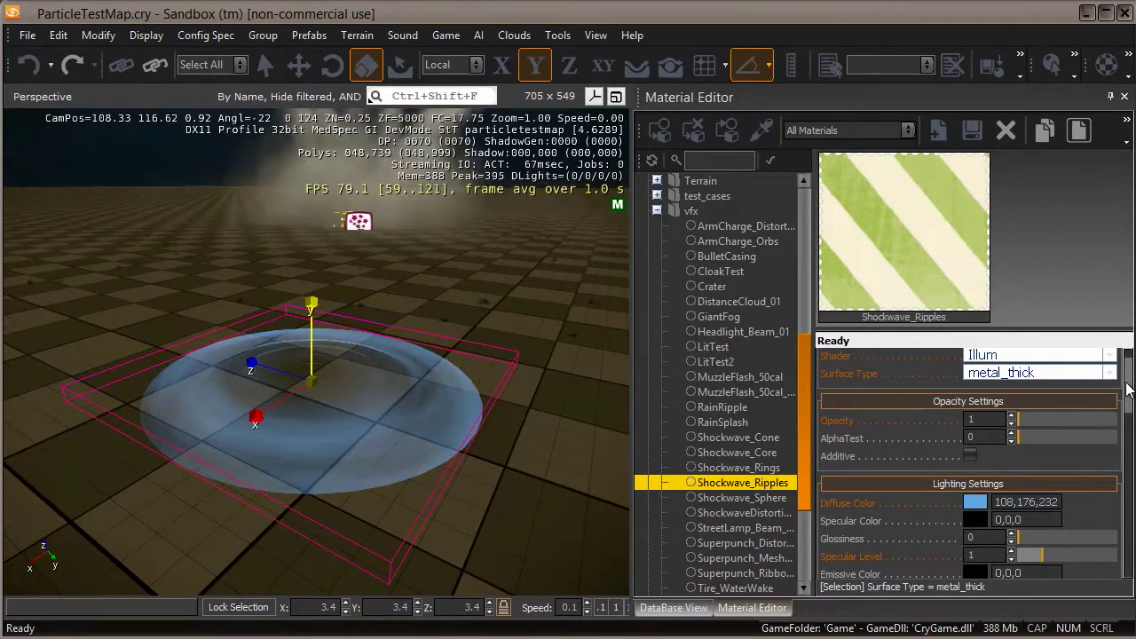
Make the Shockwave_Ripples material 2 Sided and inspect the ripples brush from several angles.
left_click_drag(1125, 390, 1126, 421)
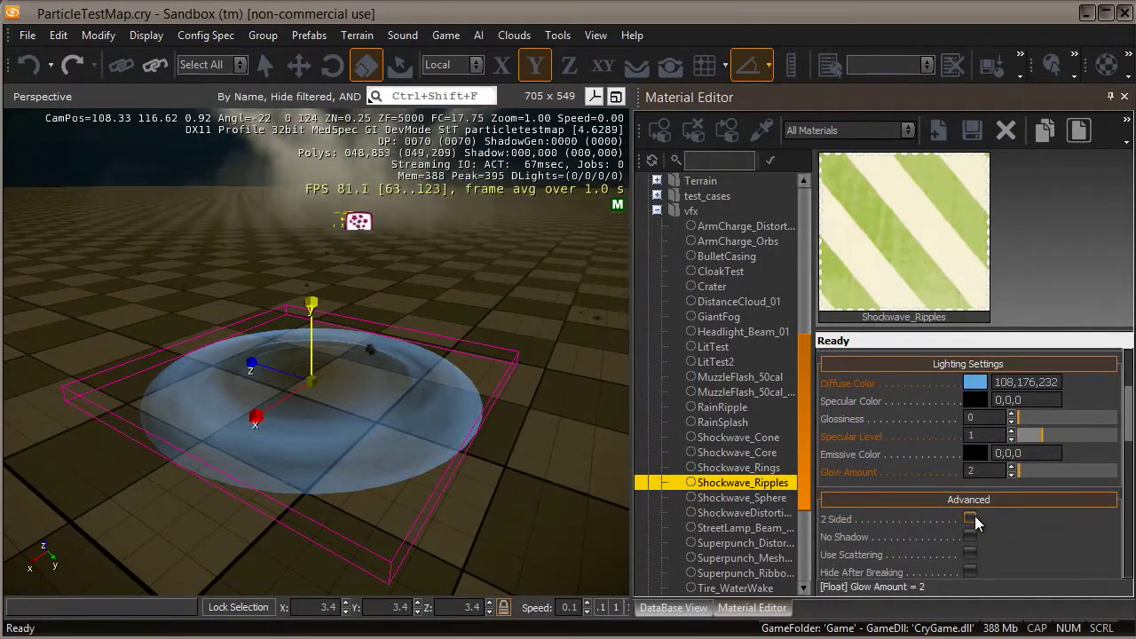
scroll(349, 344, "up", 3)
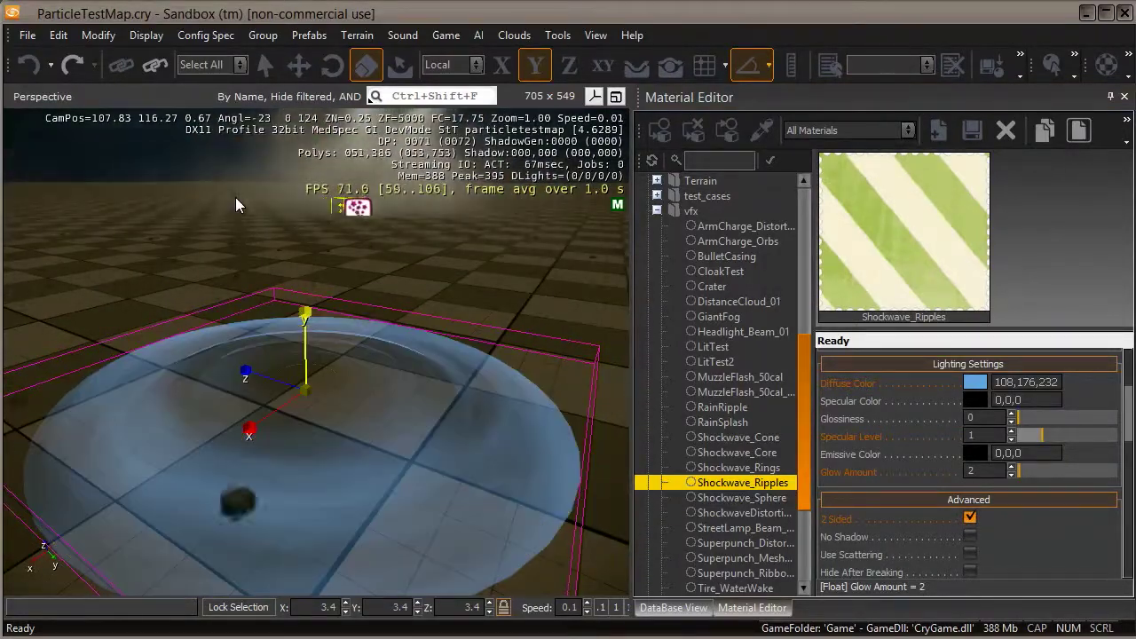
middle_click_drag(271, 202, 271, 202)
right_click_drag(248, 229, 247, 230)
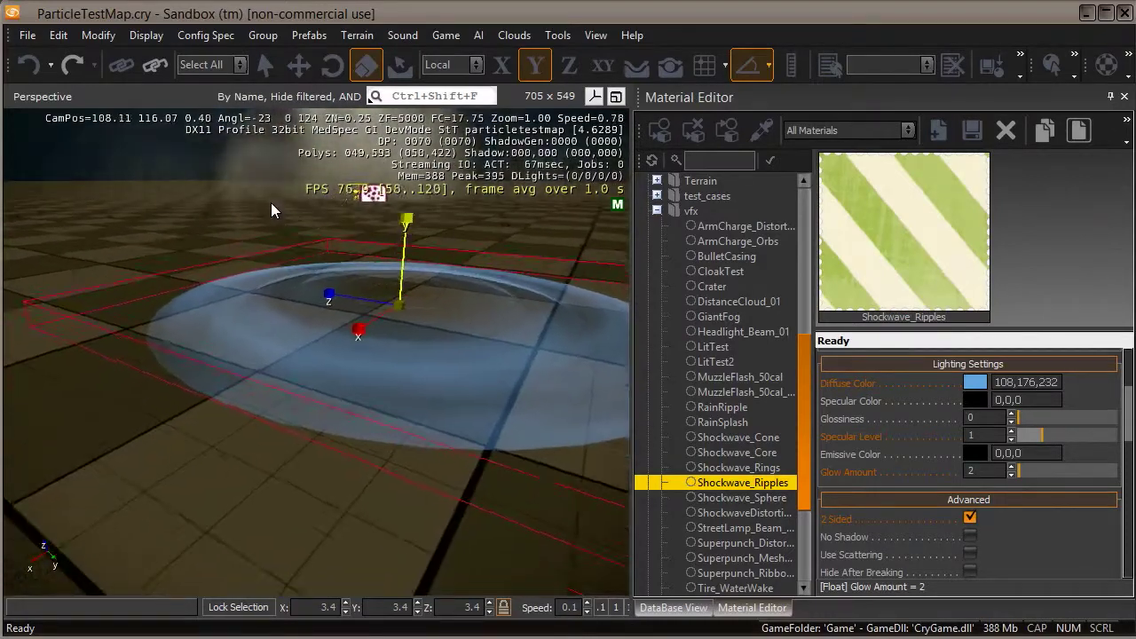
middle_click_drag(247, 230, 248, 229)
key("s")
right_click_drag(247, 236, 248, 237)
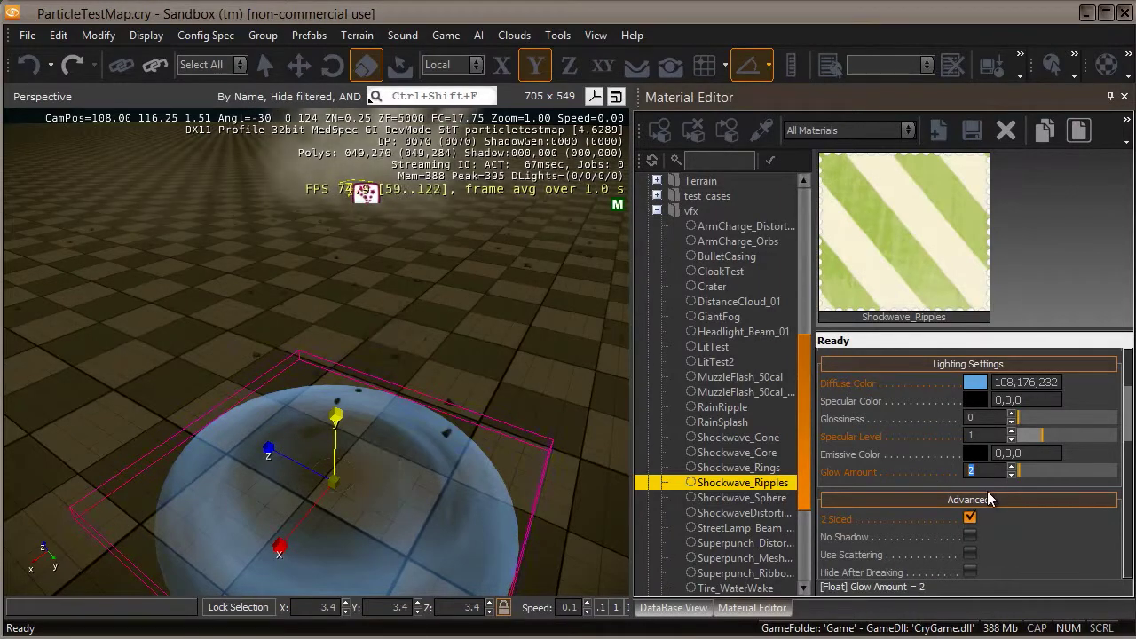
Try Glow Amounts of 0, 1 and 20 on the Shockwave_Ripples material and set it back to 2.
type("0")
key("Return")
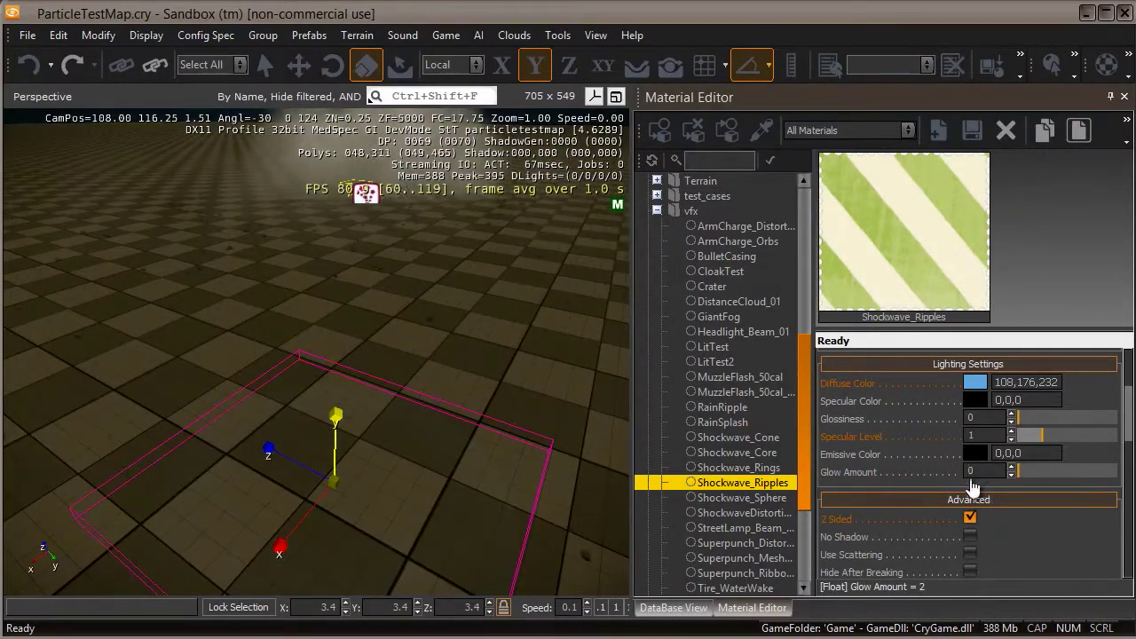
middle_click_drag(600, 373, 600, 375)
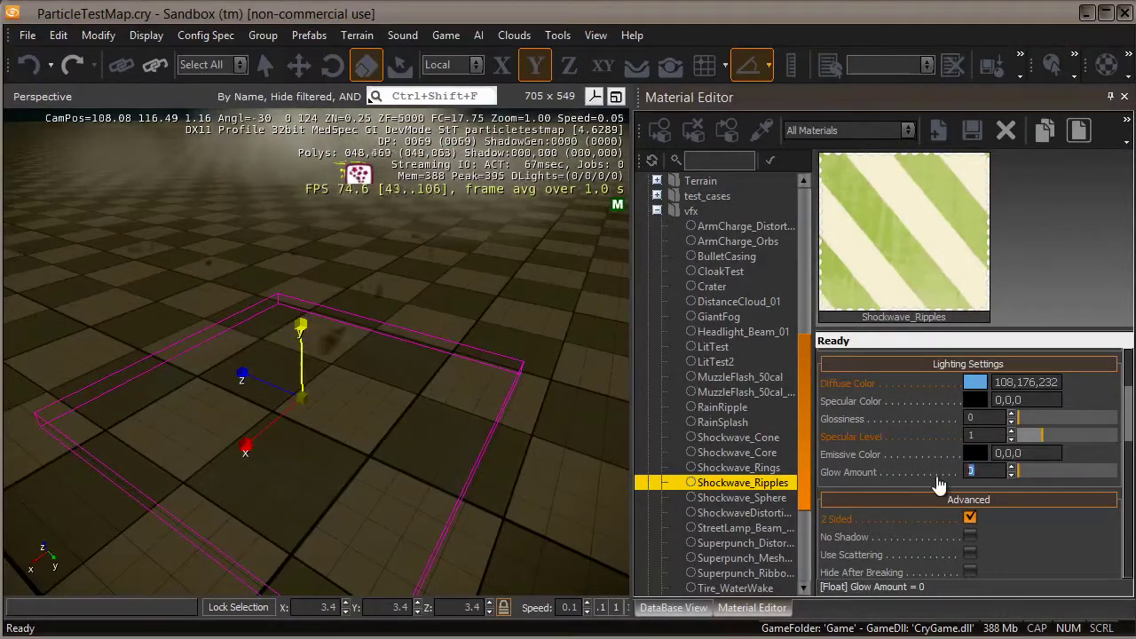
type("1")
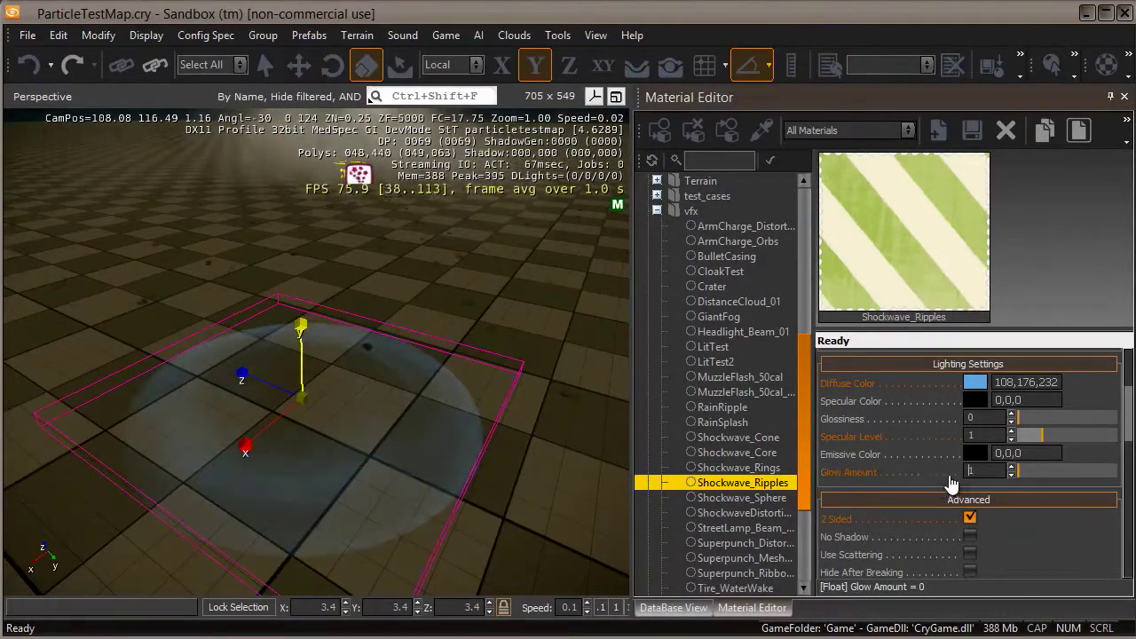
type("20")
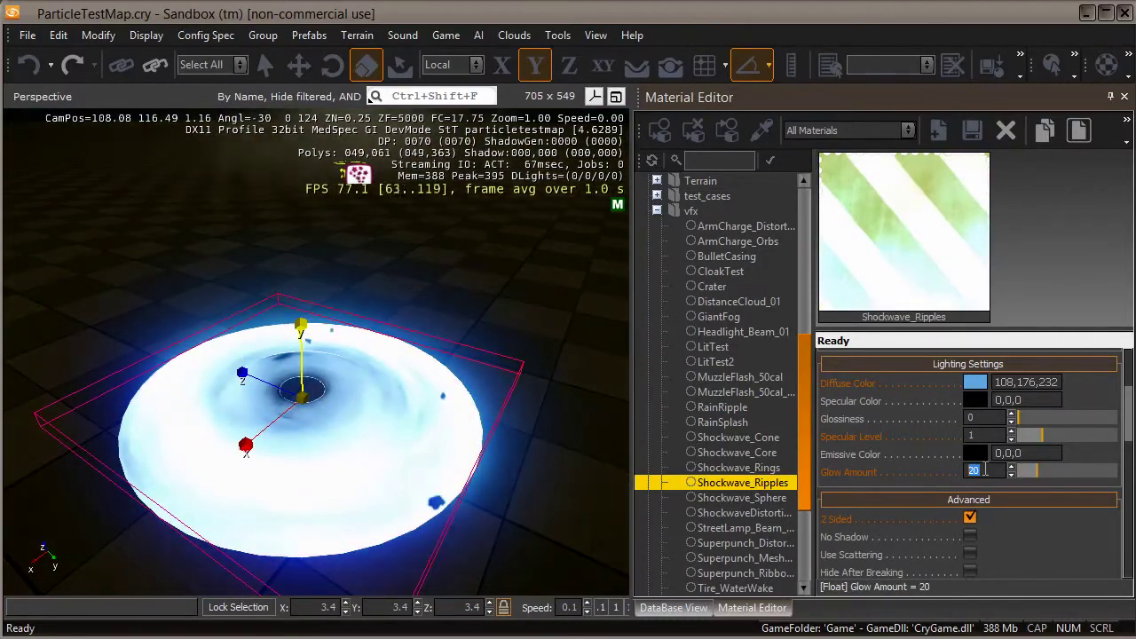
type("2")
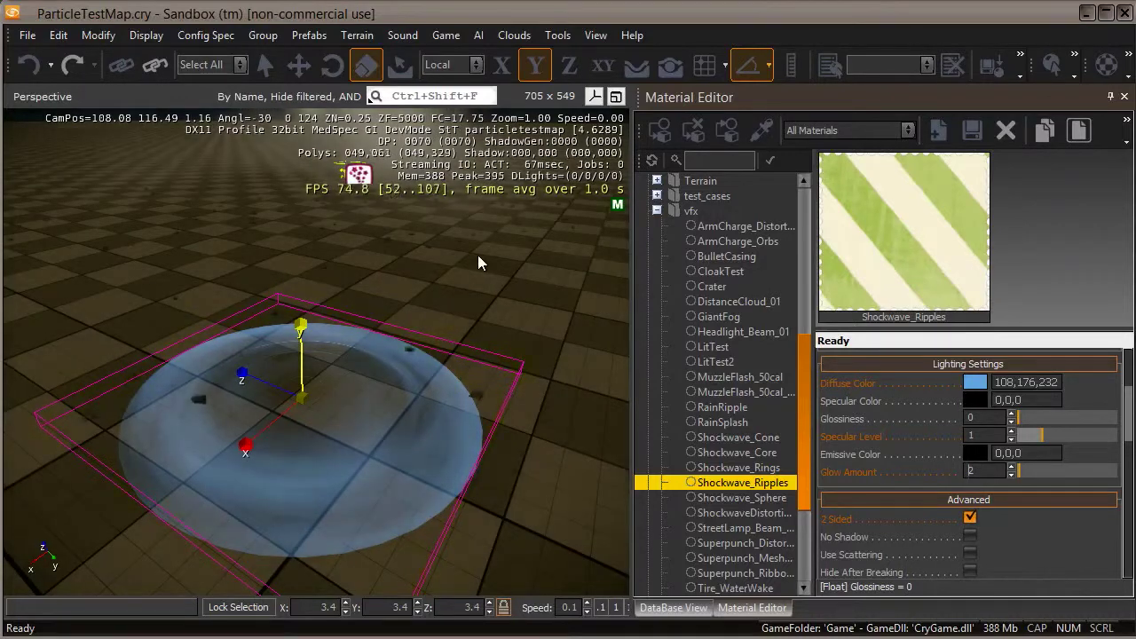
Delete the shockwave_ripples preview brush from the level.
scroll(487, 261, "down", 3)
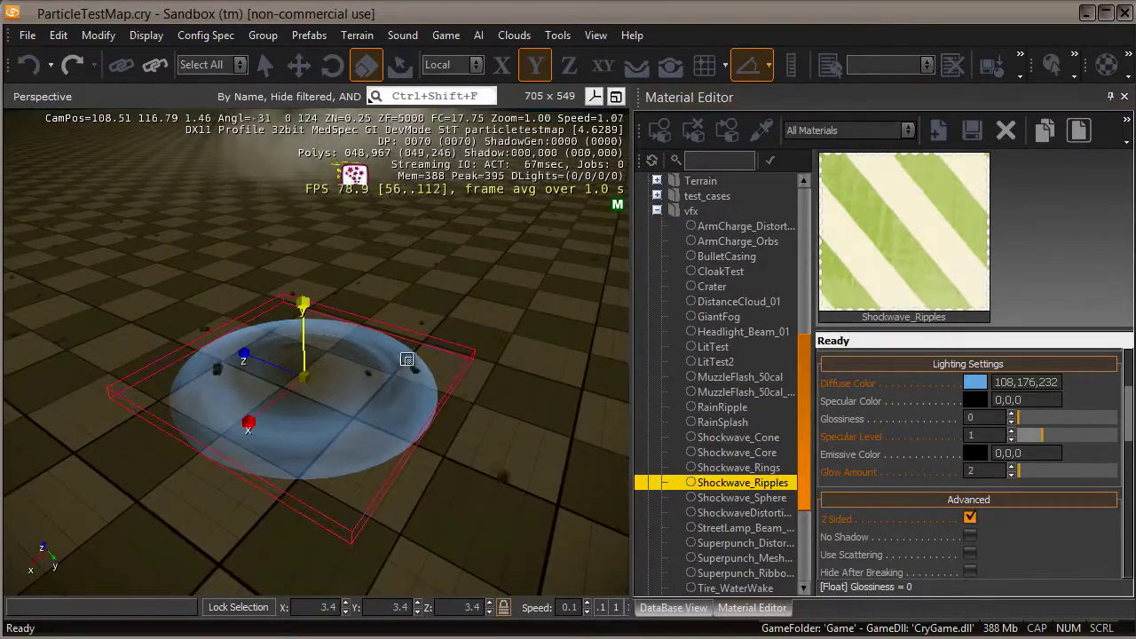
left_click(379, 362)
key("Delete")
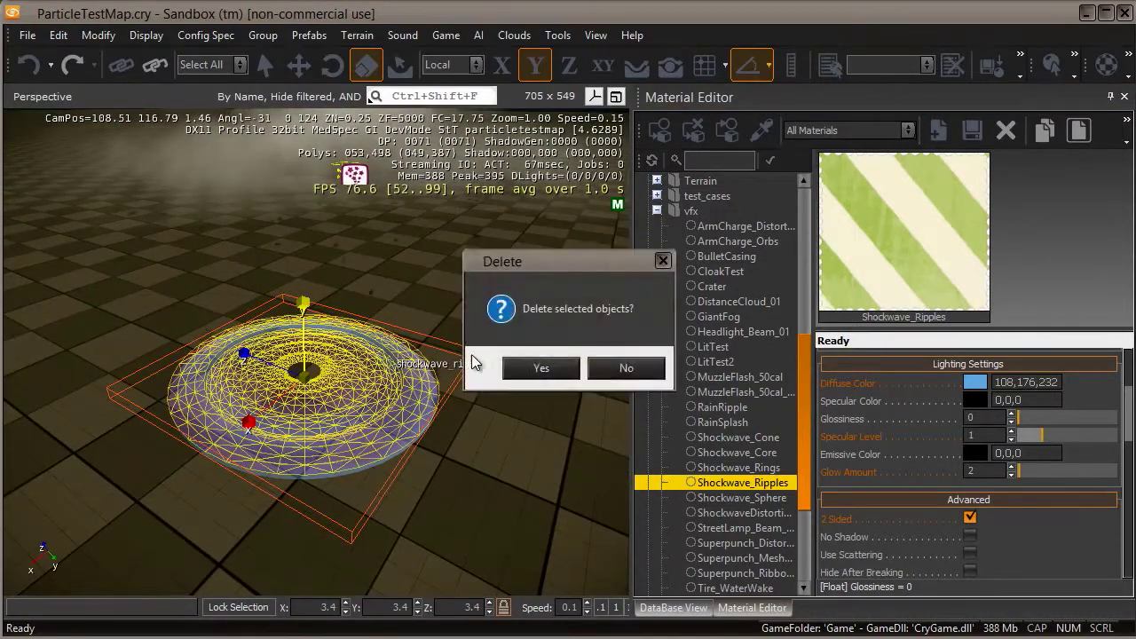
left_click(537, 367)
Add a new particle effect named Shockwave to the Explosion group in the imbueFX-Explosion particle library.
left_click(672, 608)
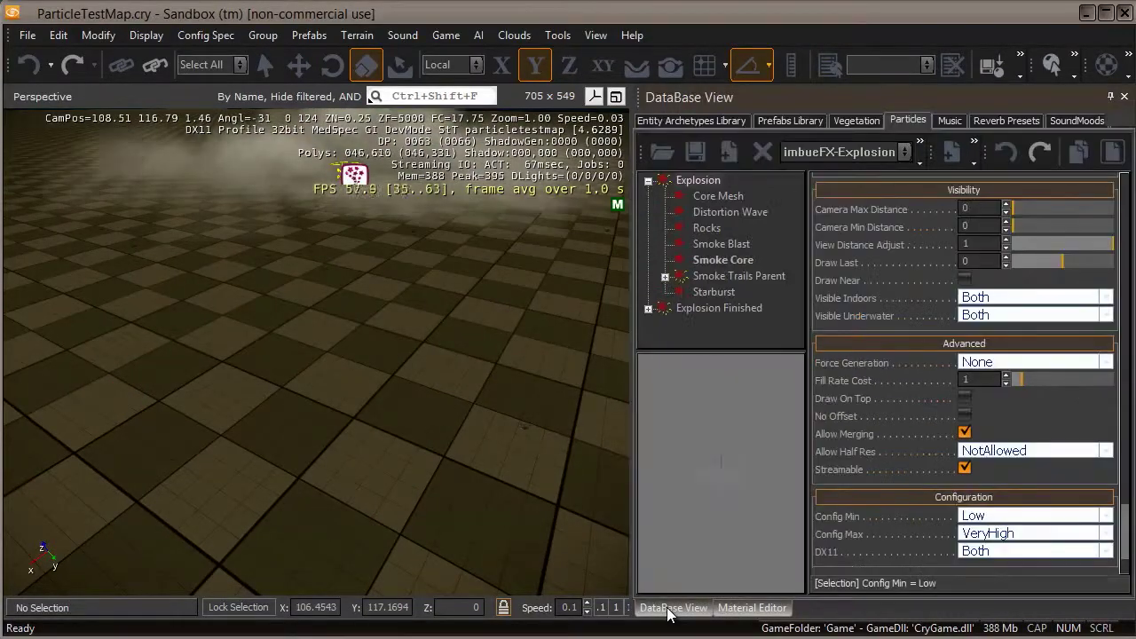
left_click(698, 181)
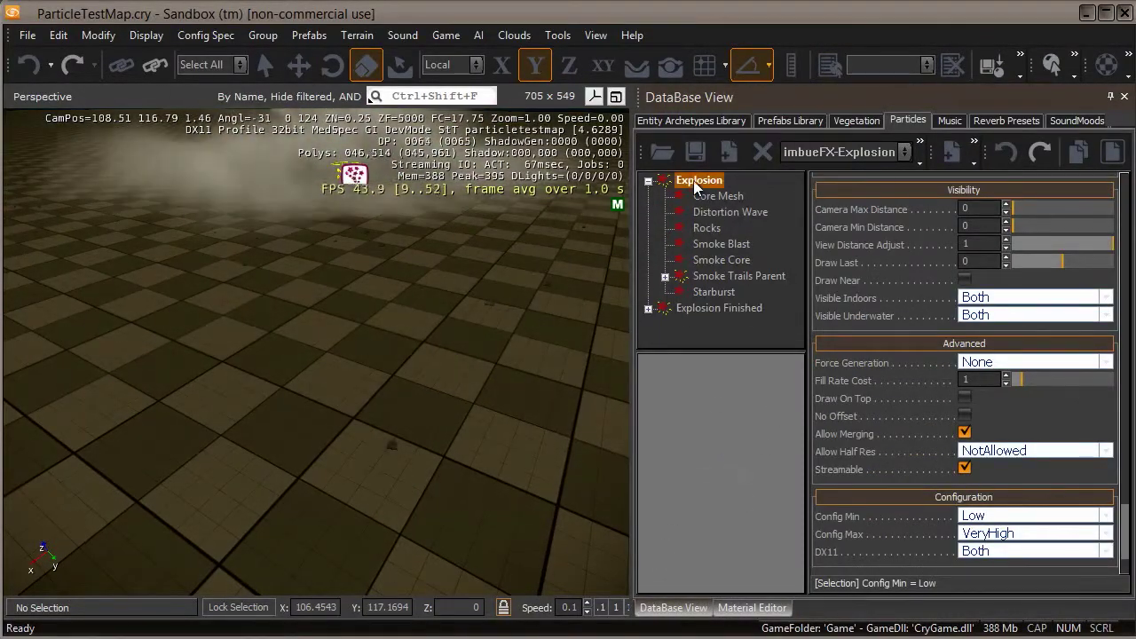
left_click(950, 155)
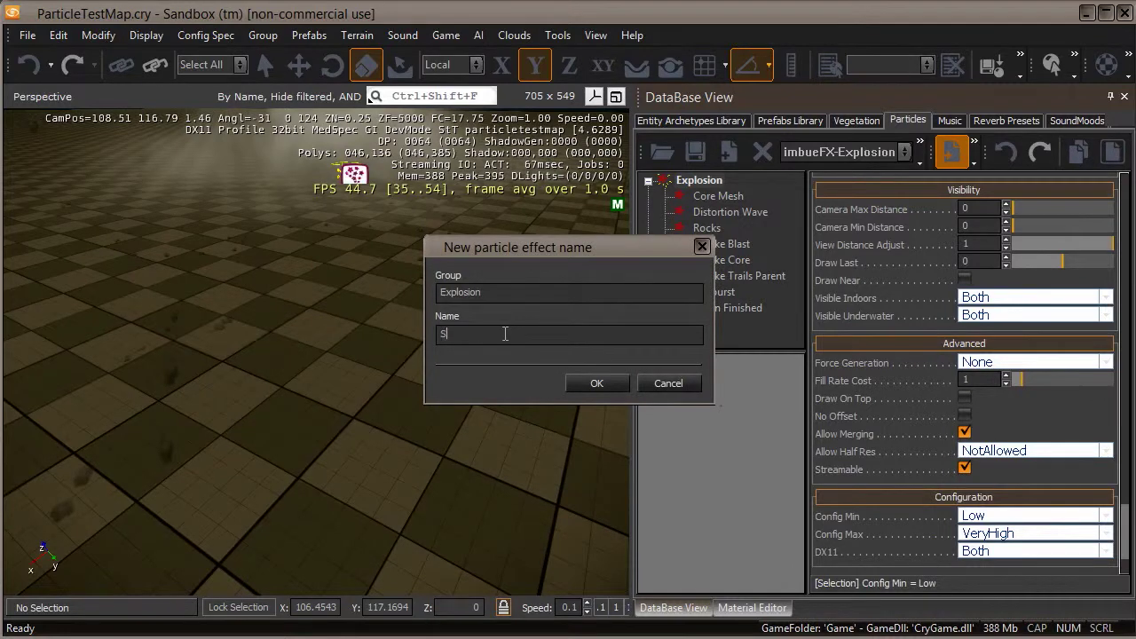
key("Return")
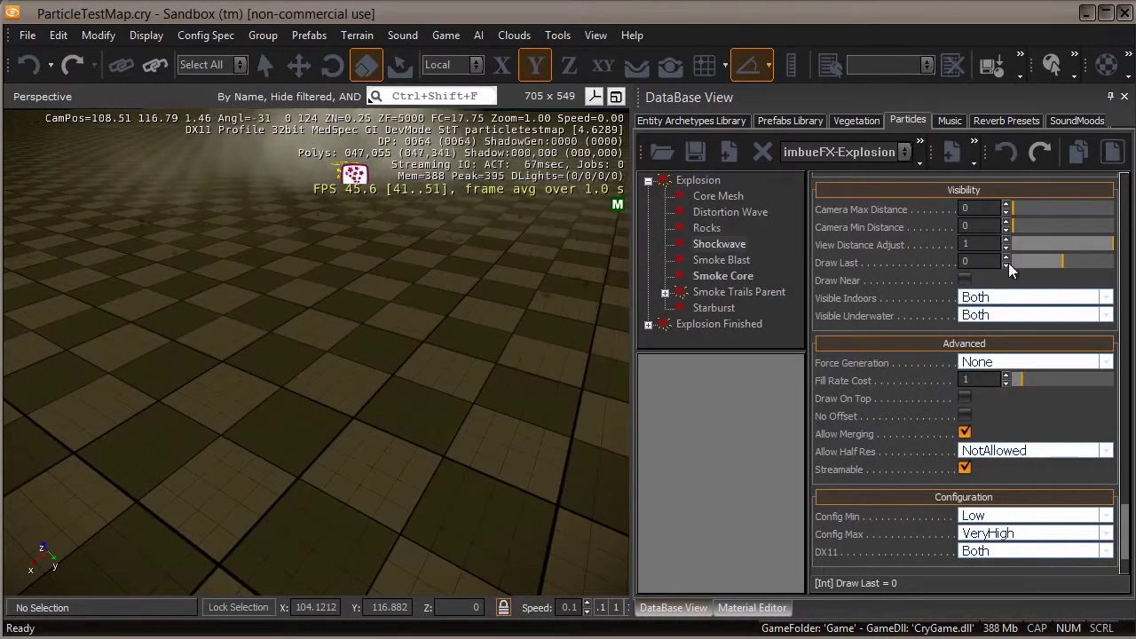
Set the Shockwave effect's Particle Life Time to 0.27 and assign shockwave_ripples.cgf as its Geometry.
scroll(997, 251, "up", 15)
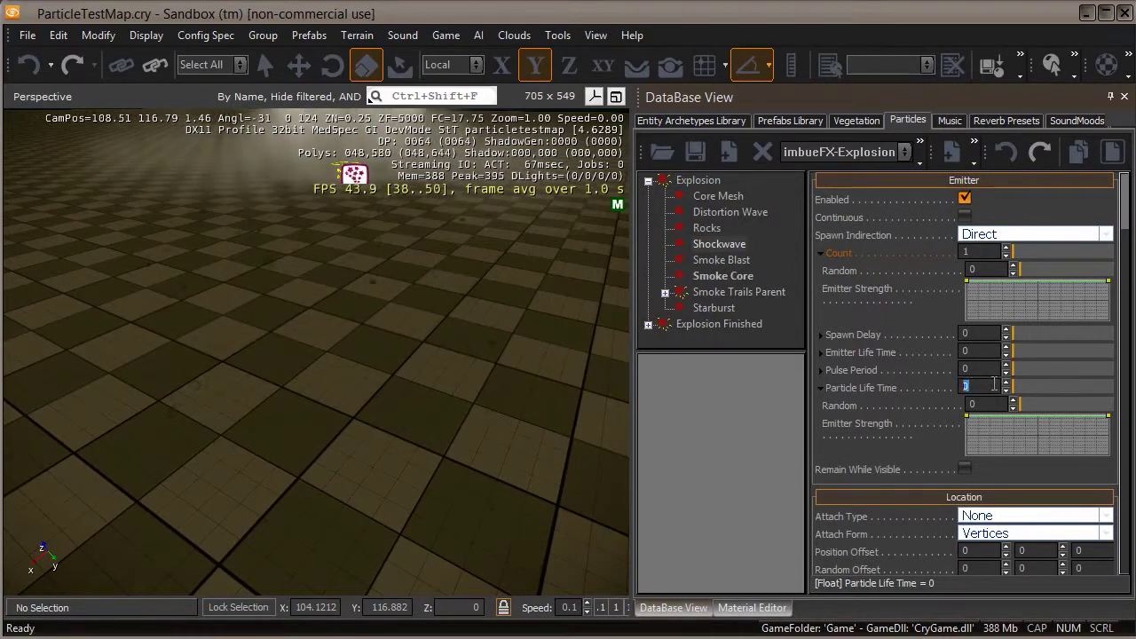
type("27")
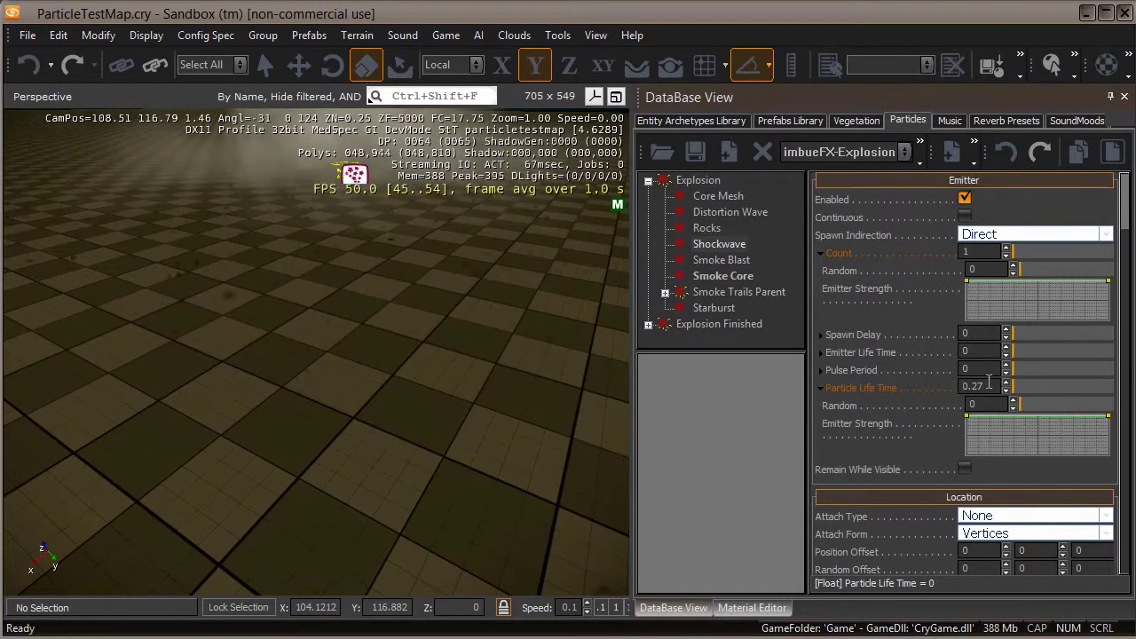
left_click_drag(1120, 213, 1125, 288)
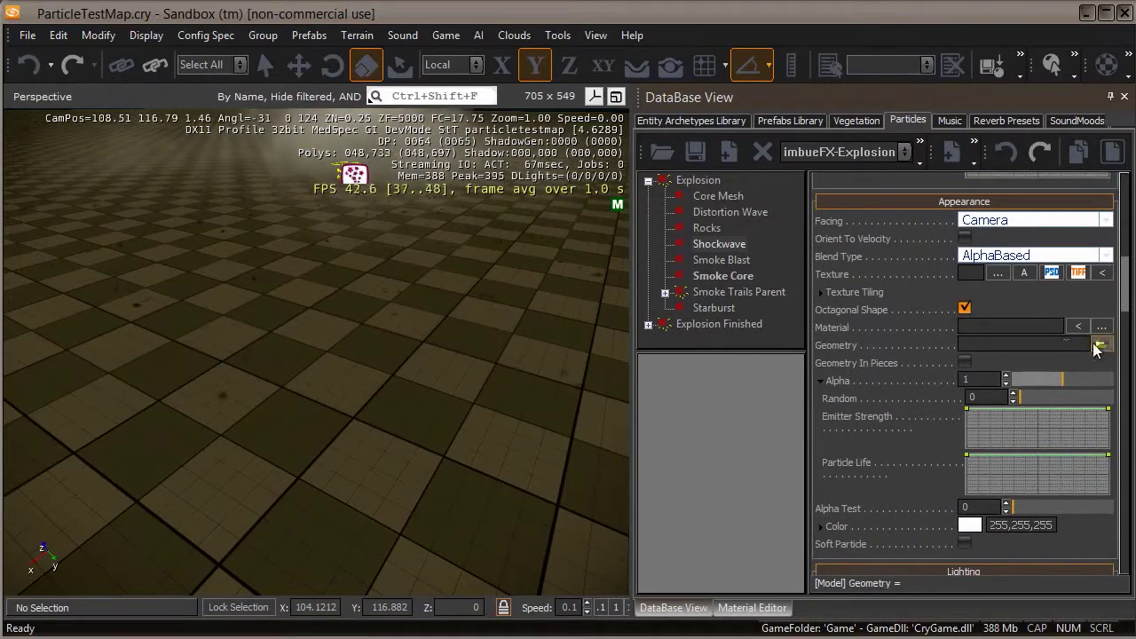
left_click(1099, 345)
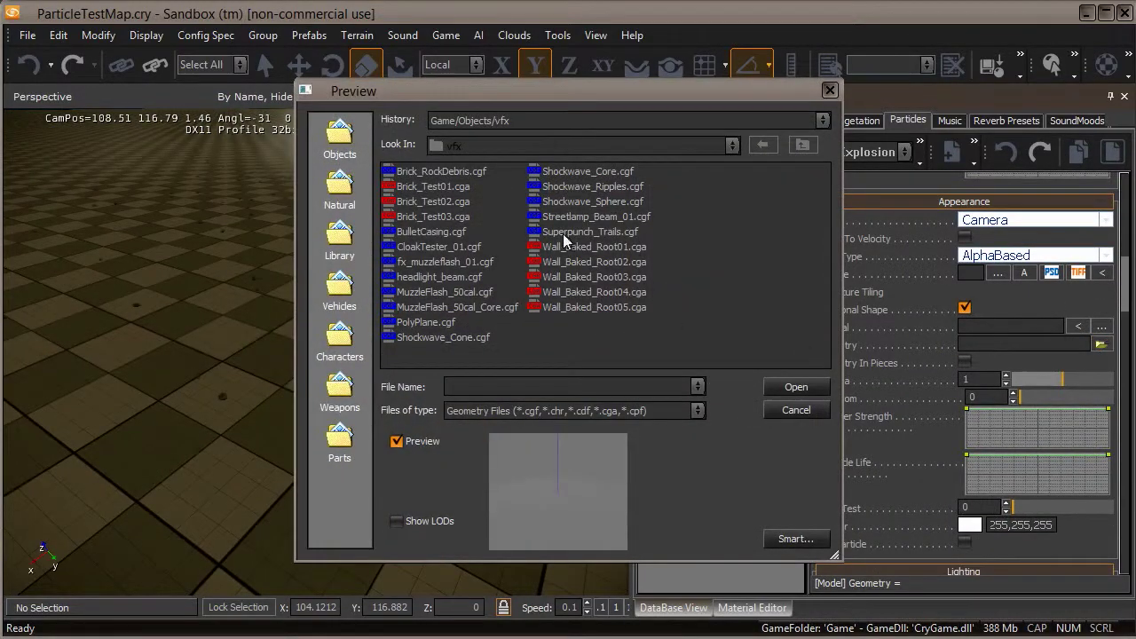
double_click(589, 190)
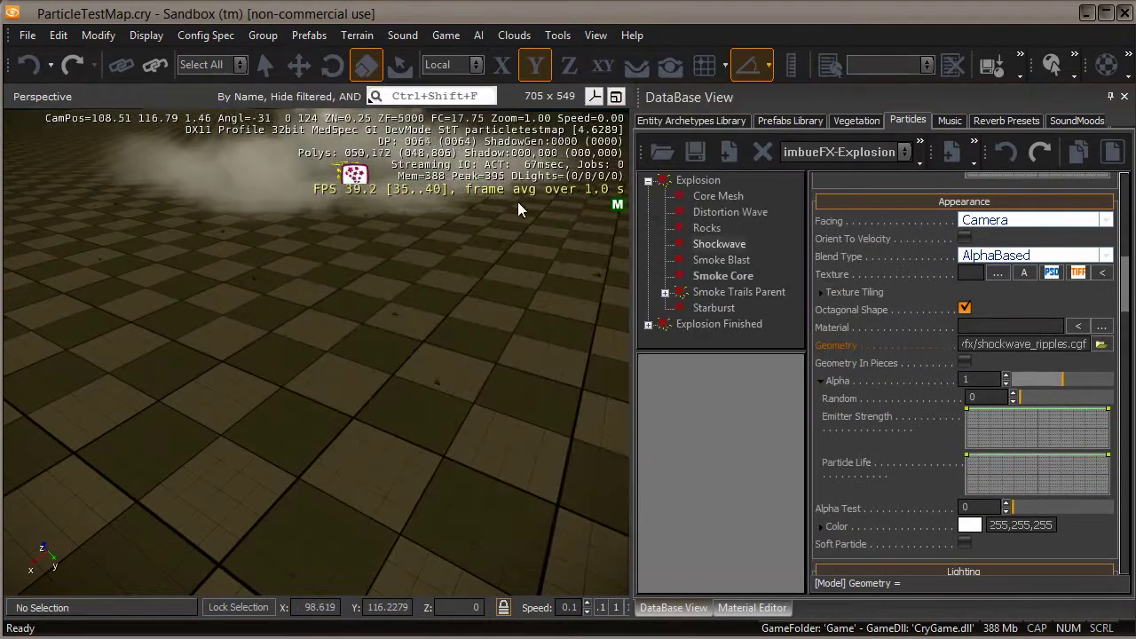
middle_click_drag(426, 252, 398, 338)
right_click_drag(398, 338, 403, 347)
middle_click_drag(403, 347, 402, 360)
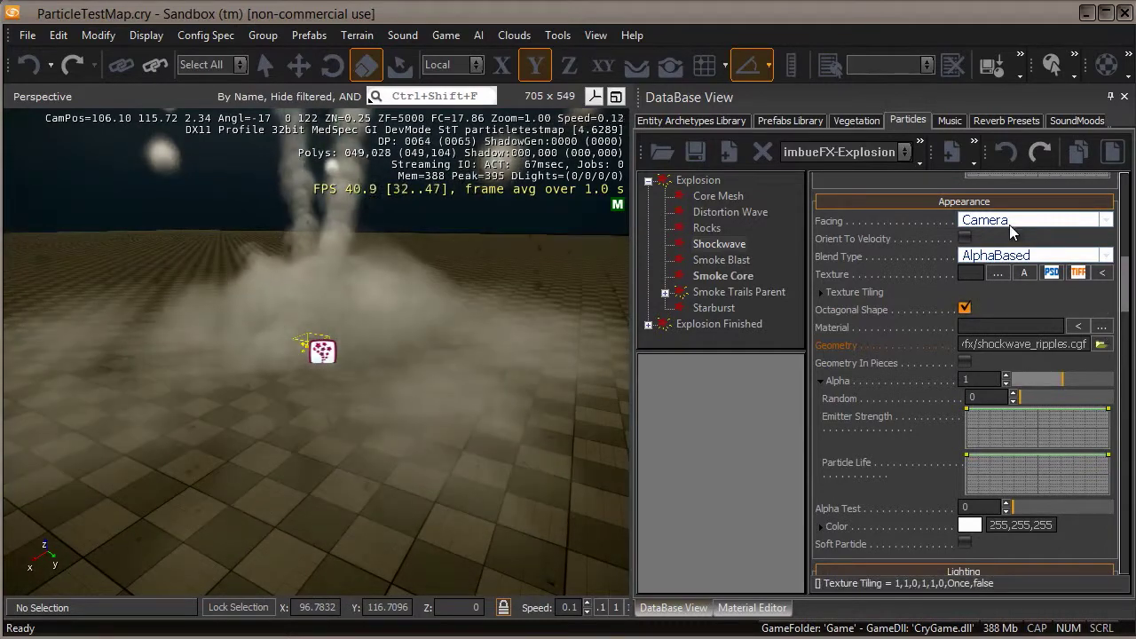
Set the Shockwave effect's Facing to Free and its Size to 50.
left_click(1007, 223)
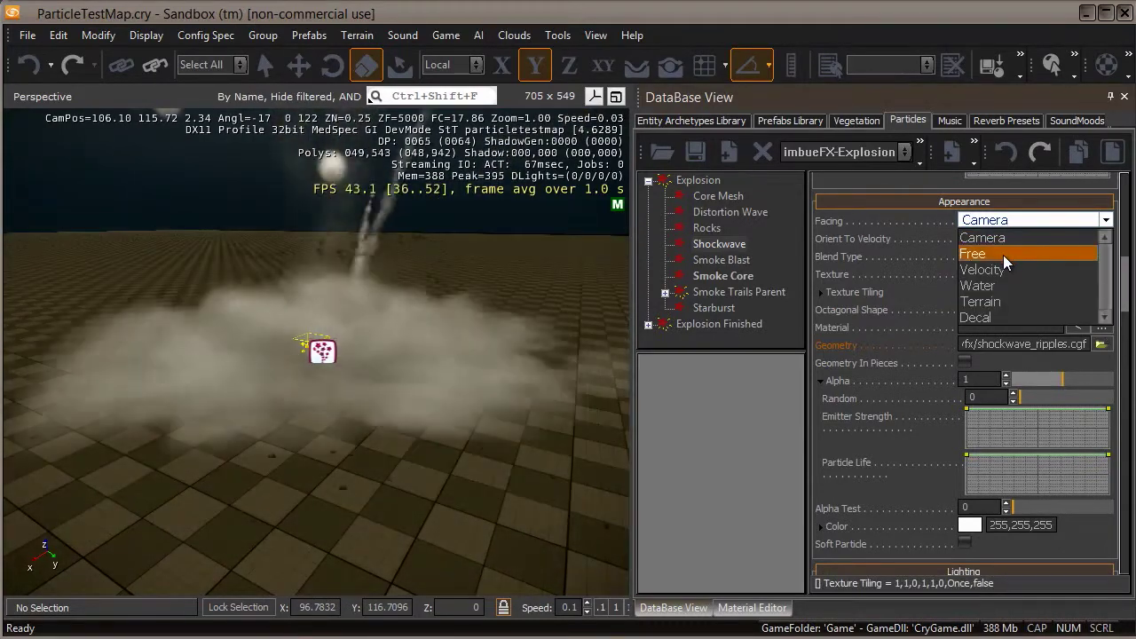
left_click(1003, 255)
left_click_drag(1129, 271, 1130, 355)
left_click(927, 368)
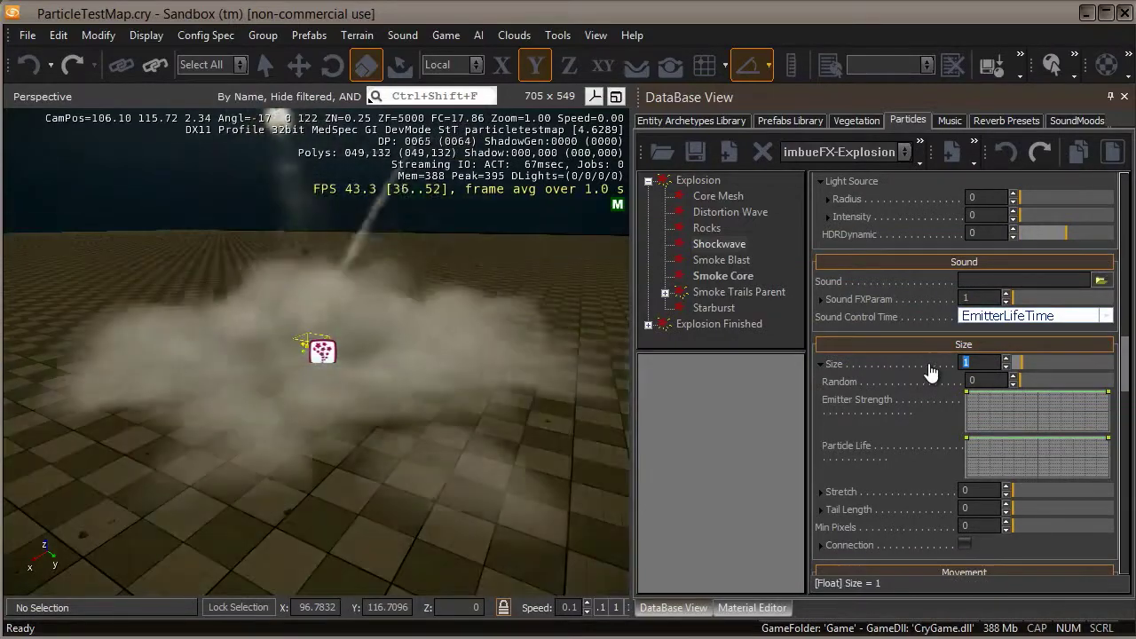
type("50")
key("Return")
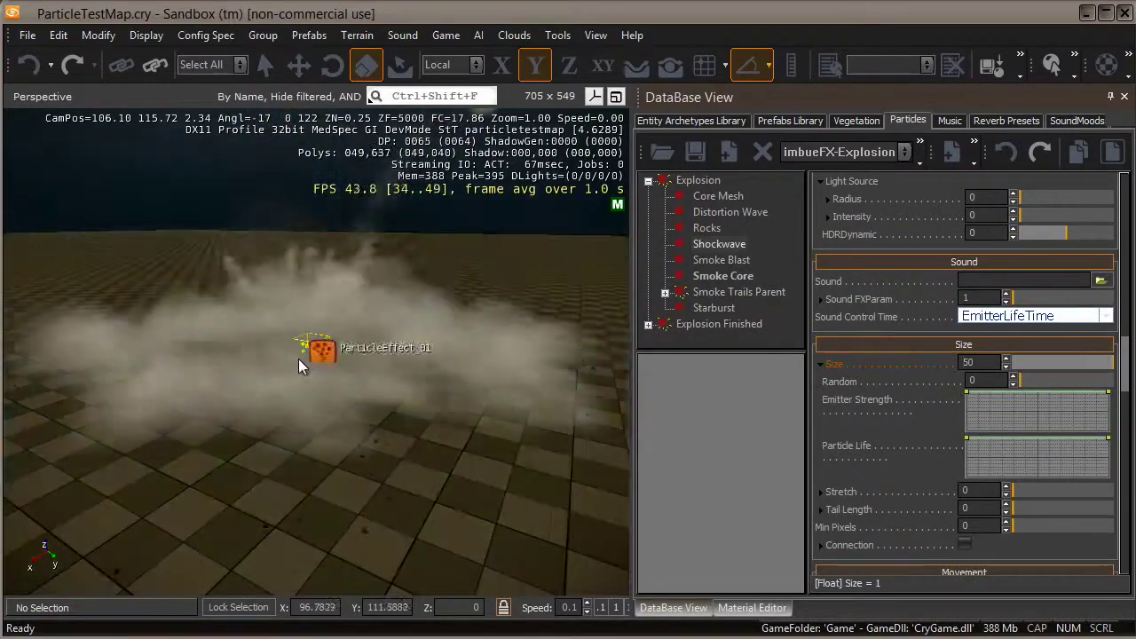
View the explosion from farther back and enable No Offset in the Shockwave effect's Advanced settings.
right_click_drag(319, 370, 336, 365)
middle_click_drag(336, 365, 336, 377)
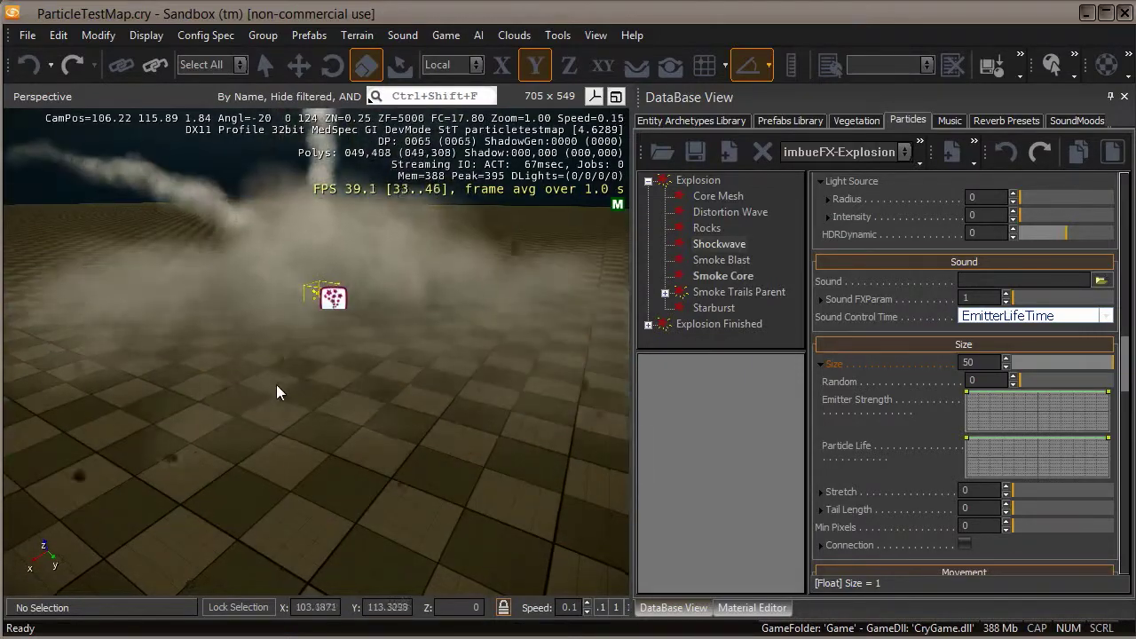
key("s")
right_click_drag(276, 385, 276, 390)
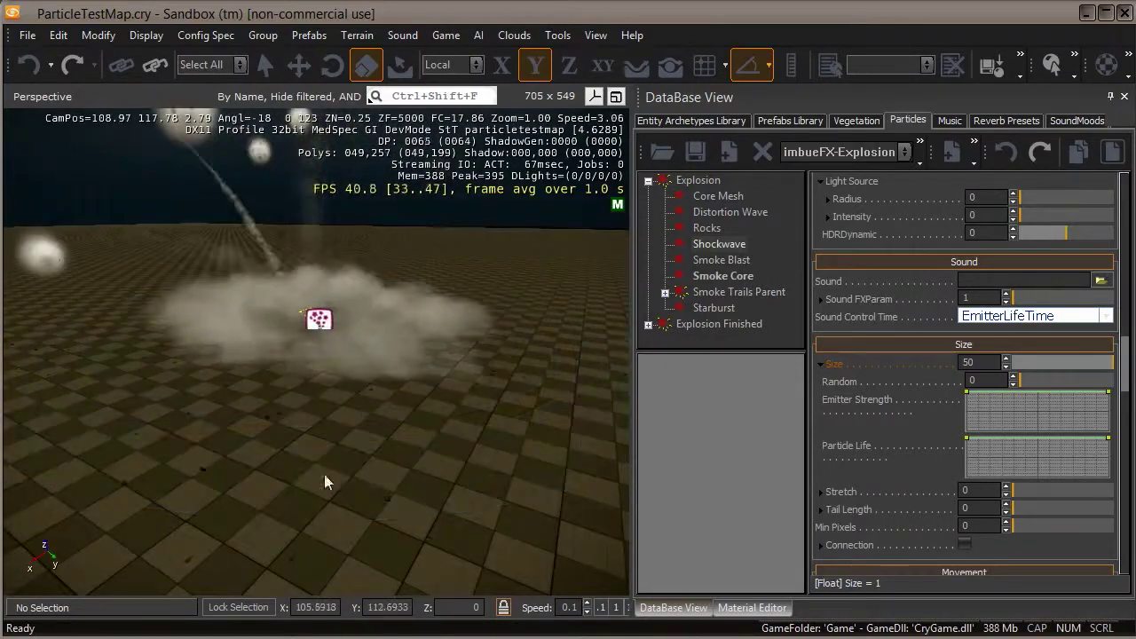
left_click_drag(1125, 371, 1104, 529)
scroll(1105, 529, "down", 1)
left_click(965, 501)
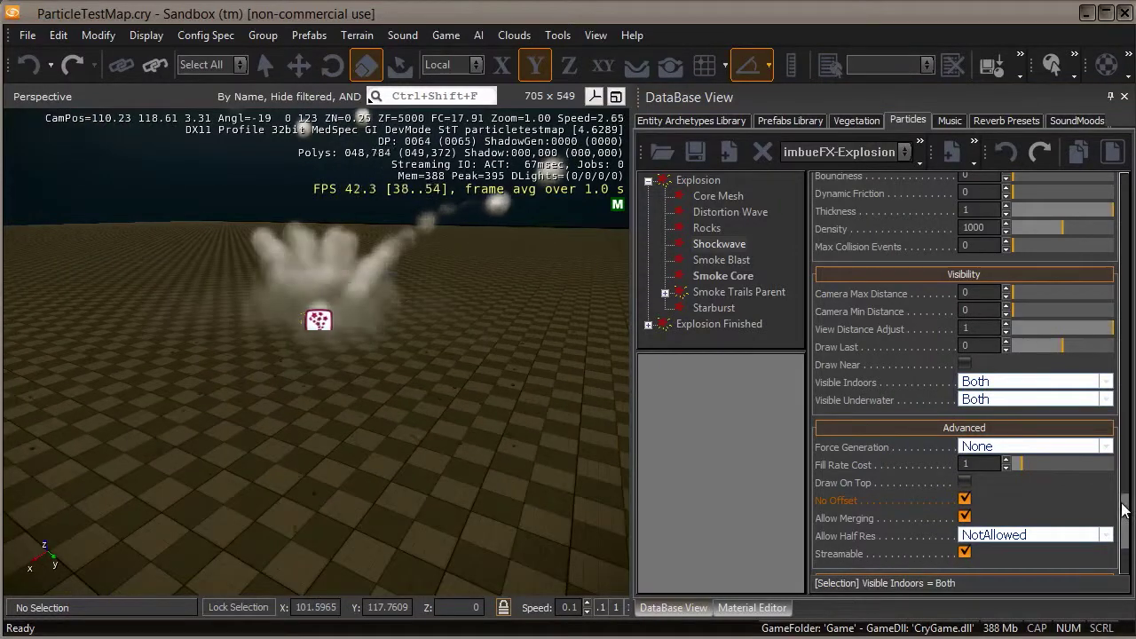
Lower the start point of the Size Particle Life curve so the shockwave grows over its lifetime, and refresh the explosion preview.
left_click_drag(1122, 508, 1121, 357)
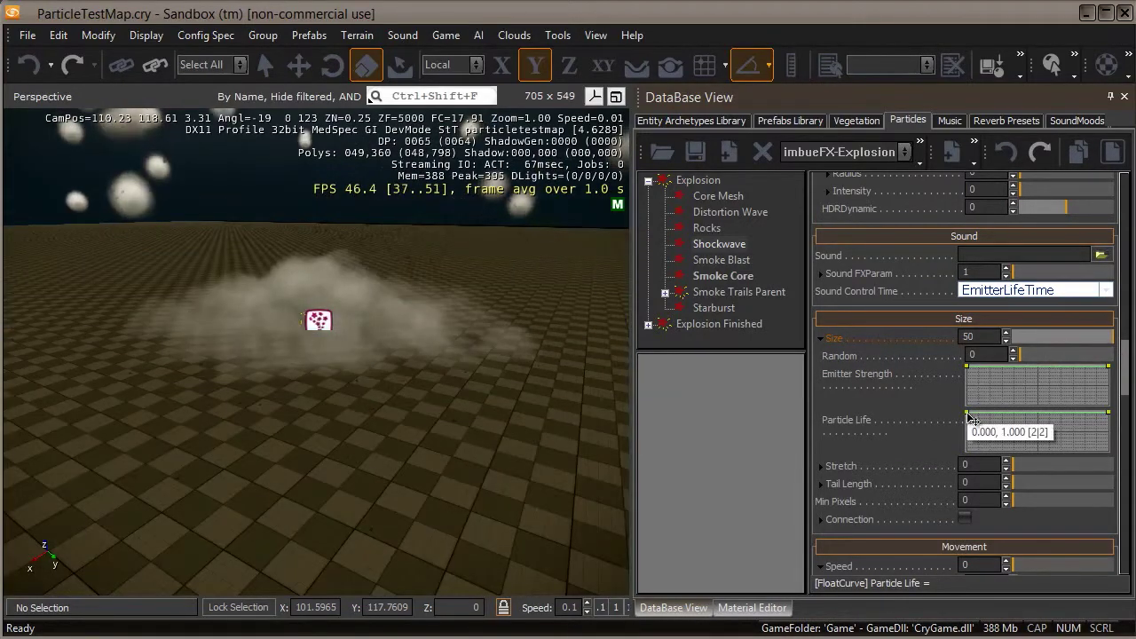
left_click_drag(966, 414, 970, 445)
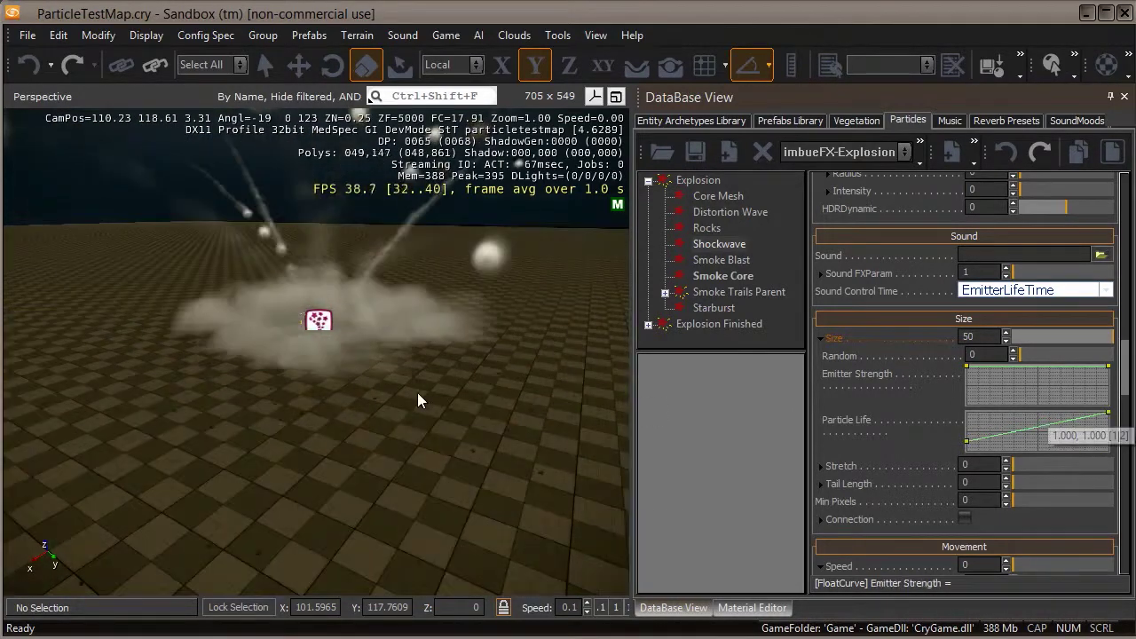
key("s")
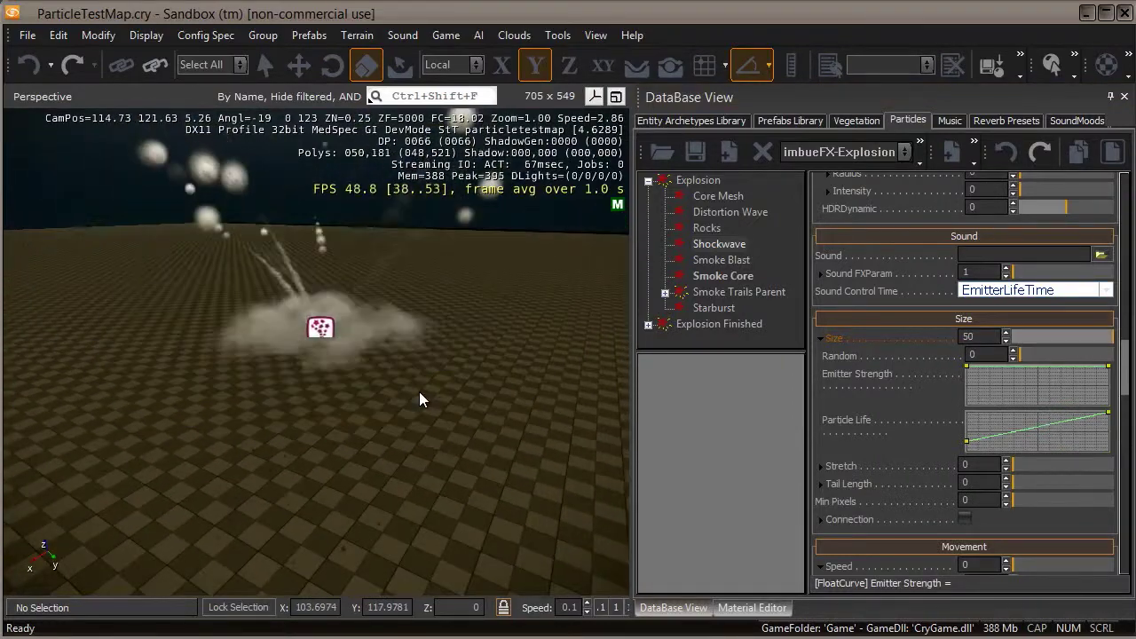
scroll(419, 391, "up", 3)
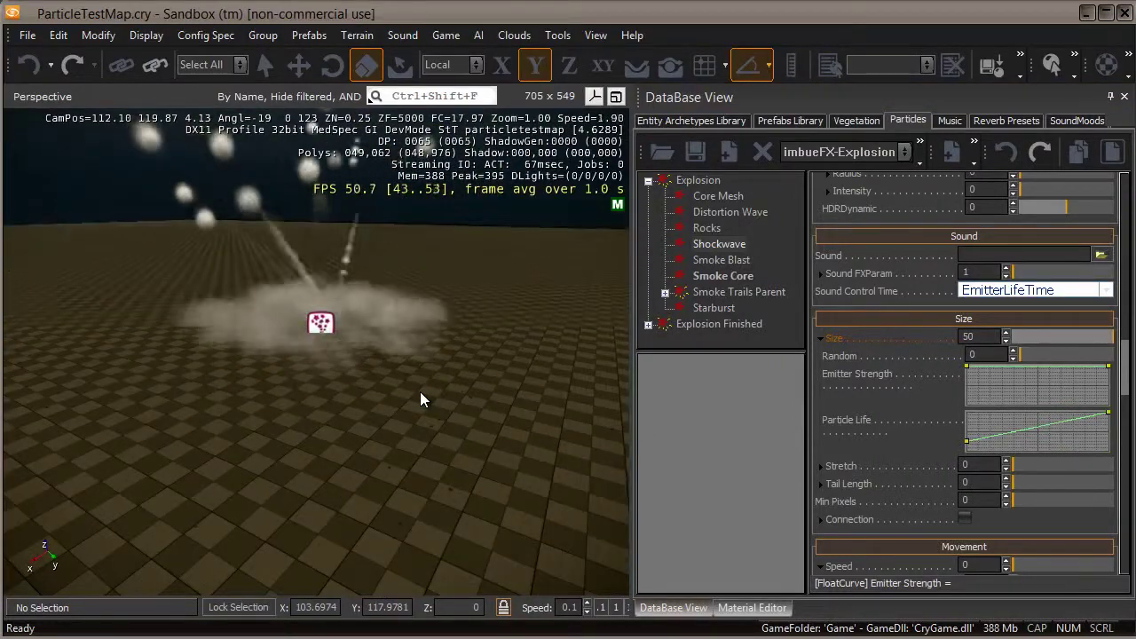
scroll(419, 392, "down", 2)
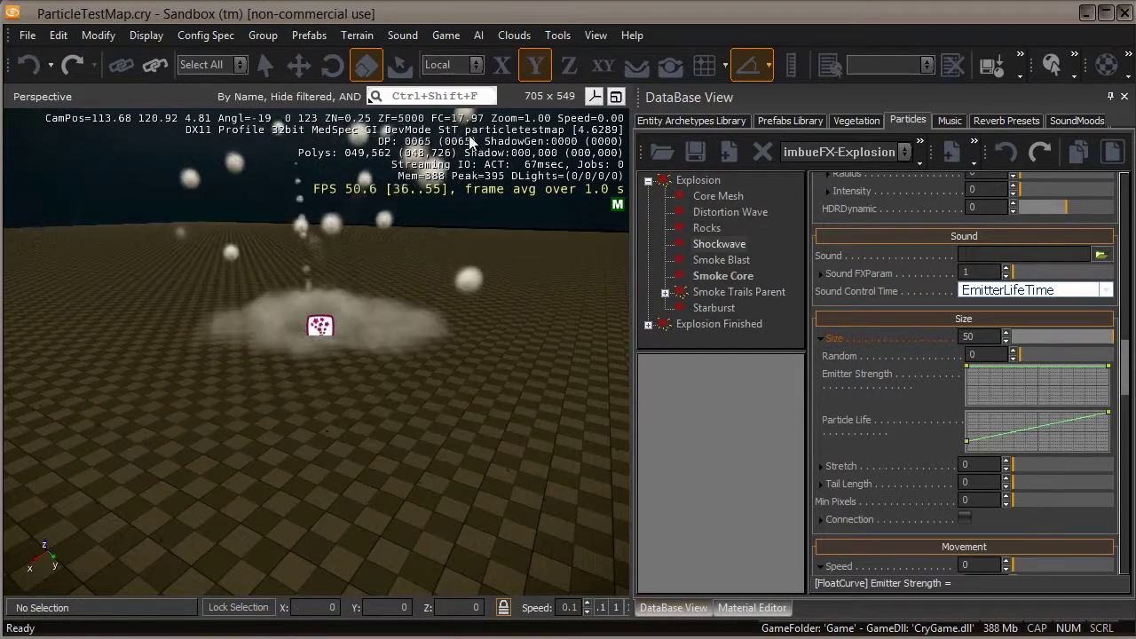
left_click(559, 36)
left_click(572, 75)
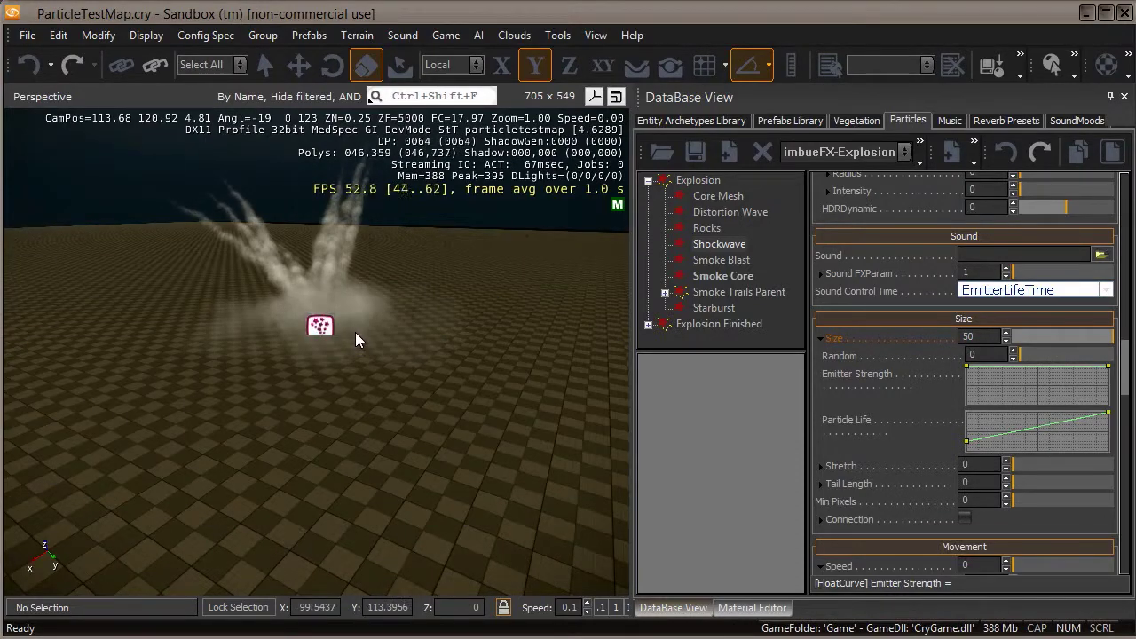
key("w")
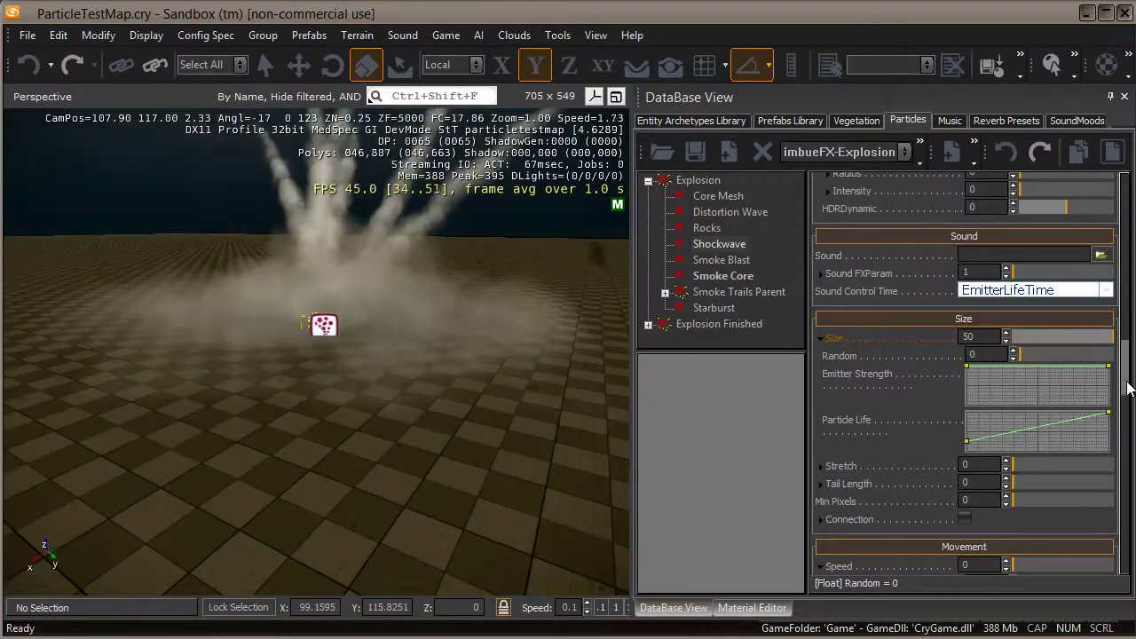
Shape the Alpha Particle Life curve to fade the shockwave from 1 at birth to 0 at the end of its life.
scroll(1125, 354, "up", 4)
left_click_drag(1125, 355, 1125, 321)
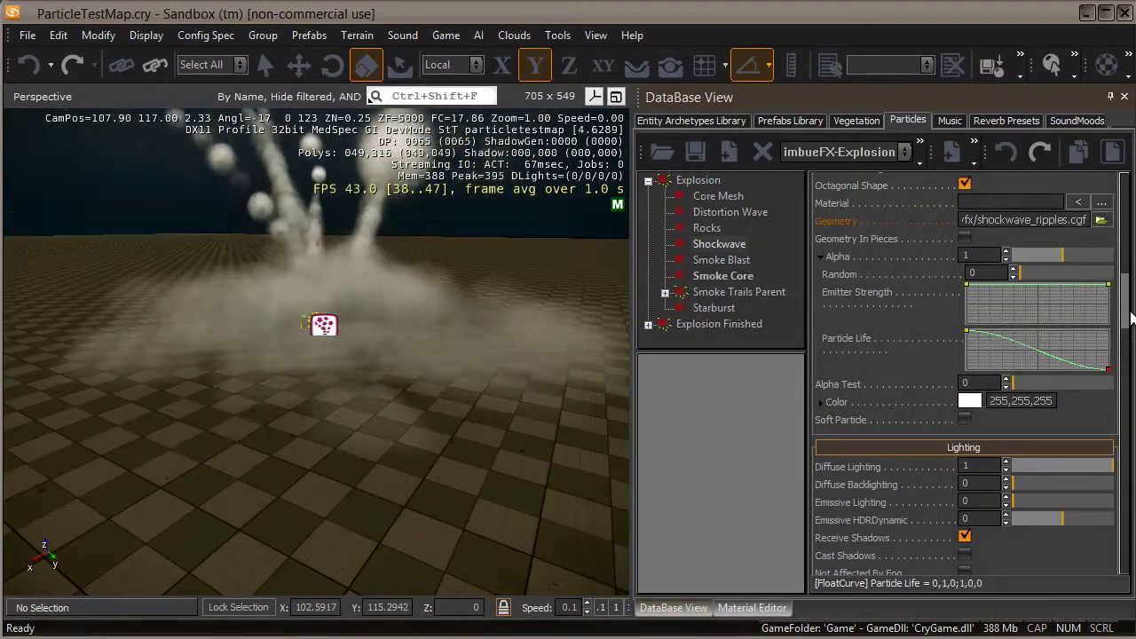
left_click_drag(1123, 282, 1130, 446)
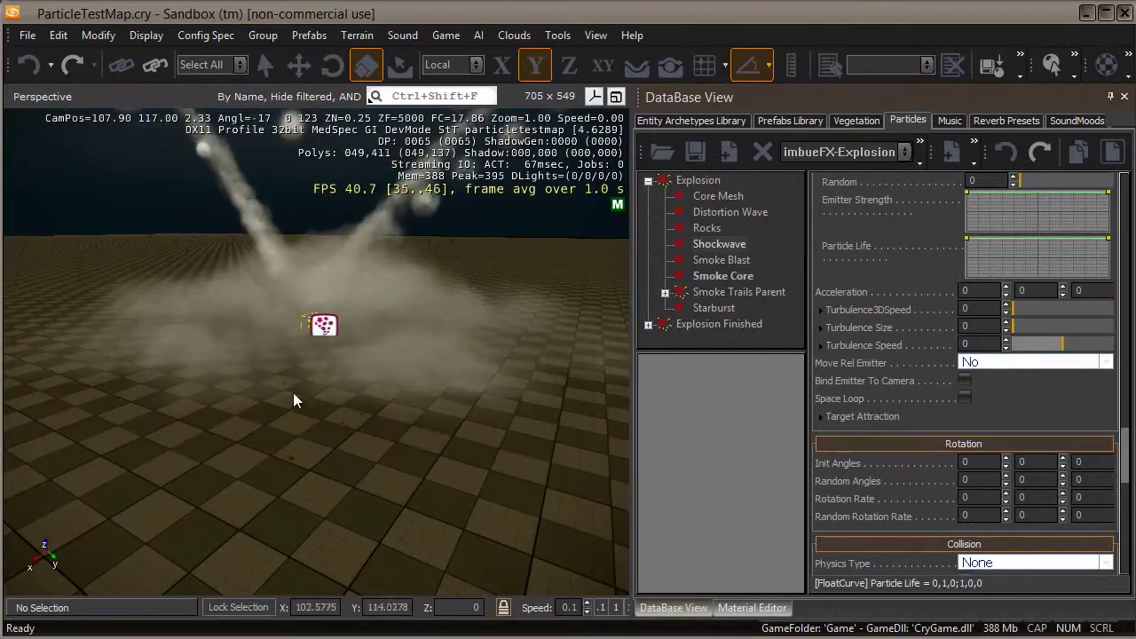
right_click_drag(302, 380, 310, 365)
mouse_move(310, 365)
middle_mouse_down()
mouse_move(309, 385)
mouse_move(307, 369)
middle_mouse_up()
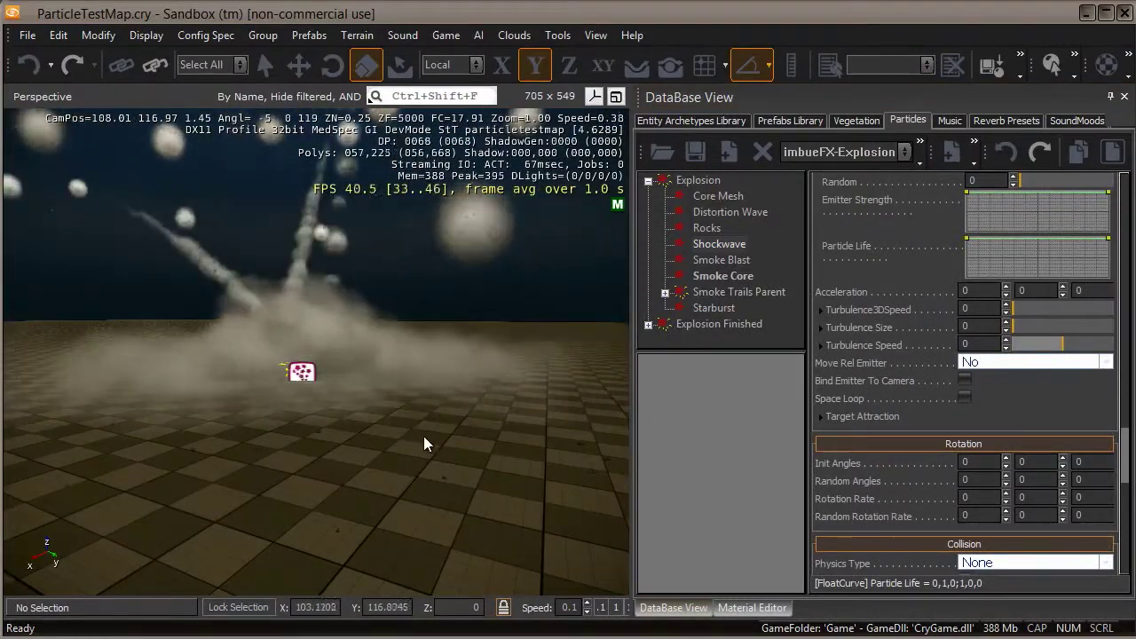
middle_click_drag(423, 443, 422, 435)
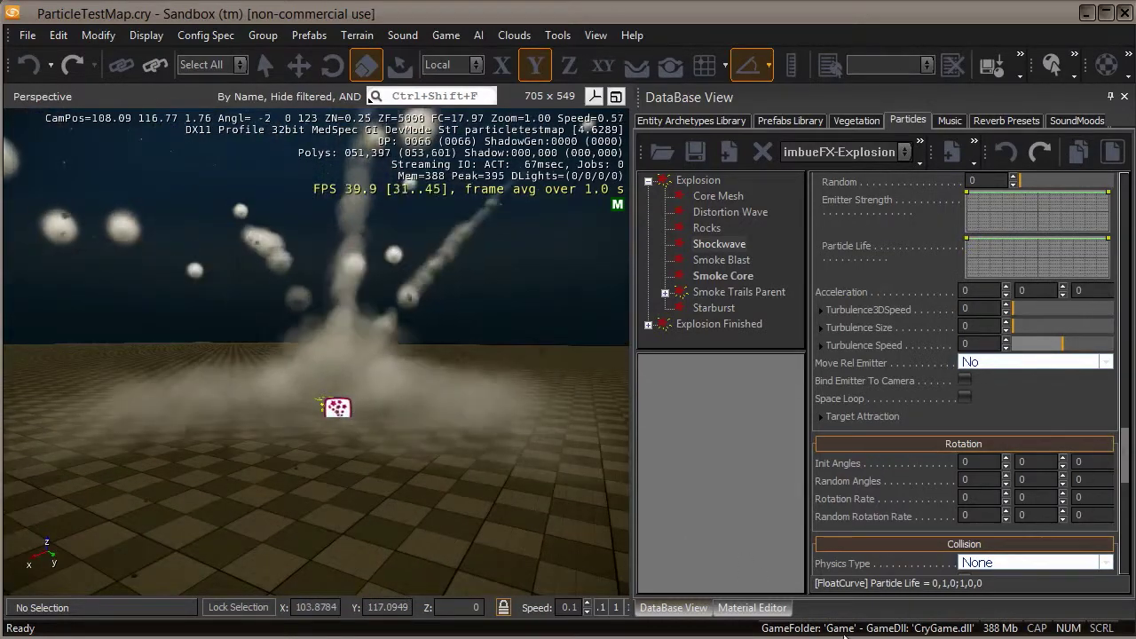
Set the Shockwave_Ripples material's Glow Amount to 1.2 and check the explosion.
left_click(752, 607)
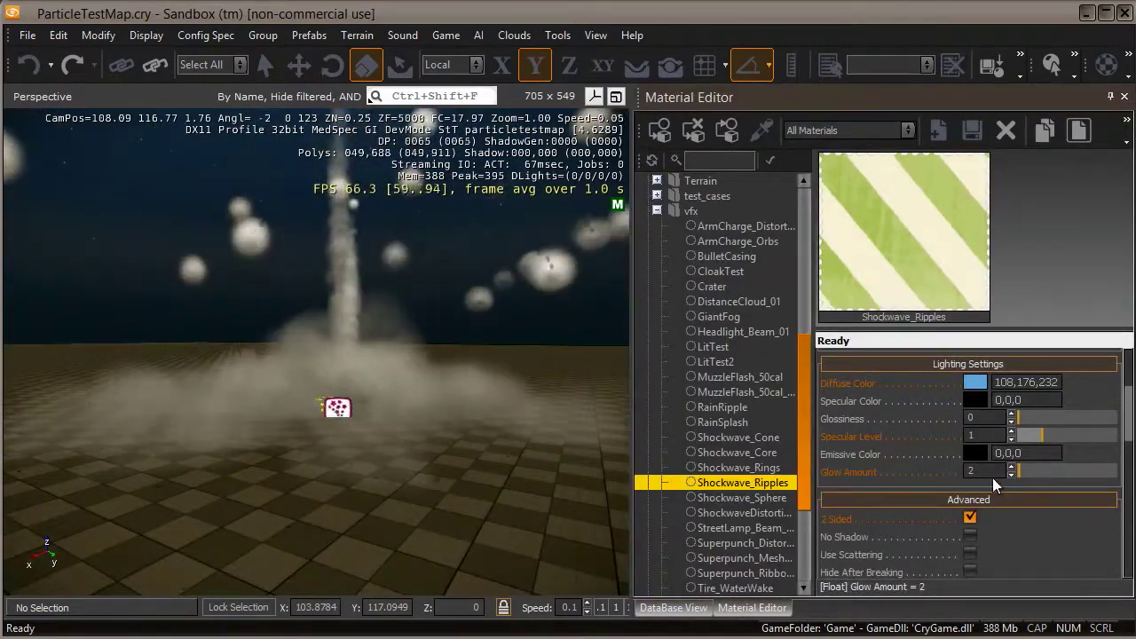
type("1.2")
key("Return")
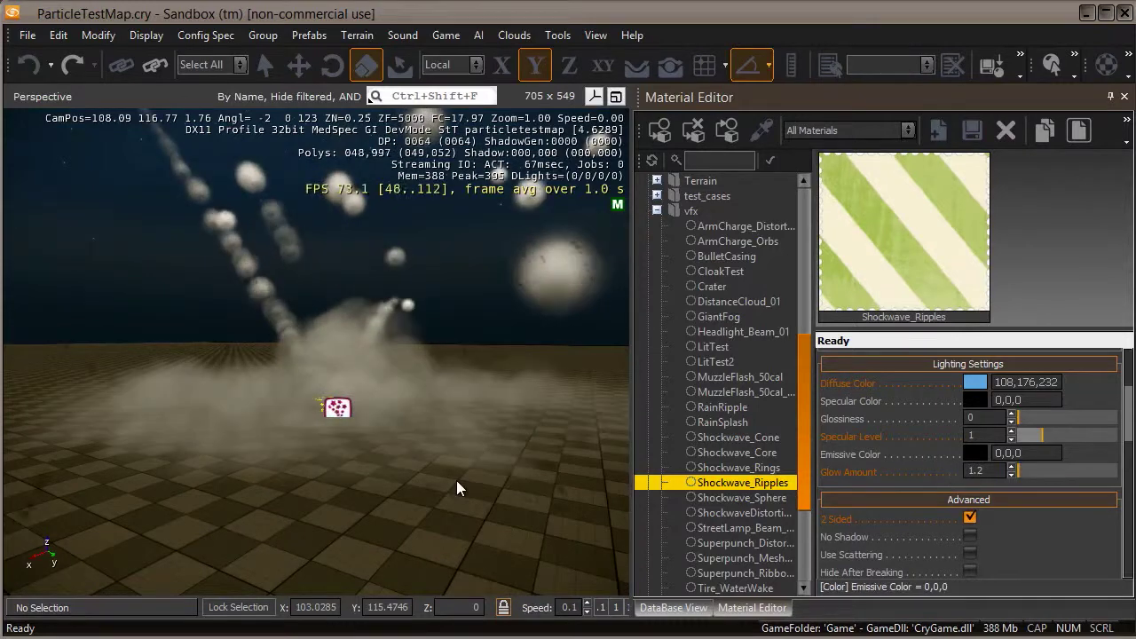
scroll(457, 481, "down", 2)
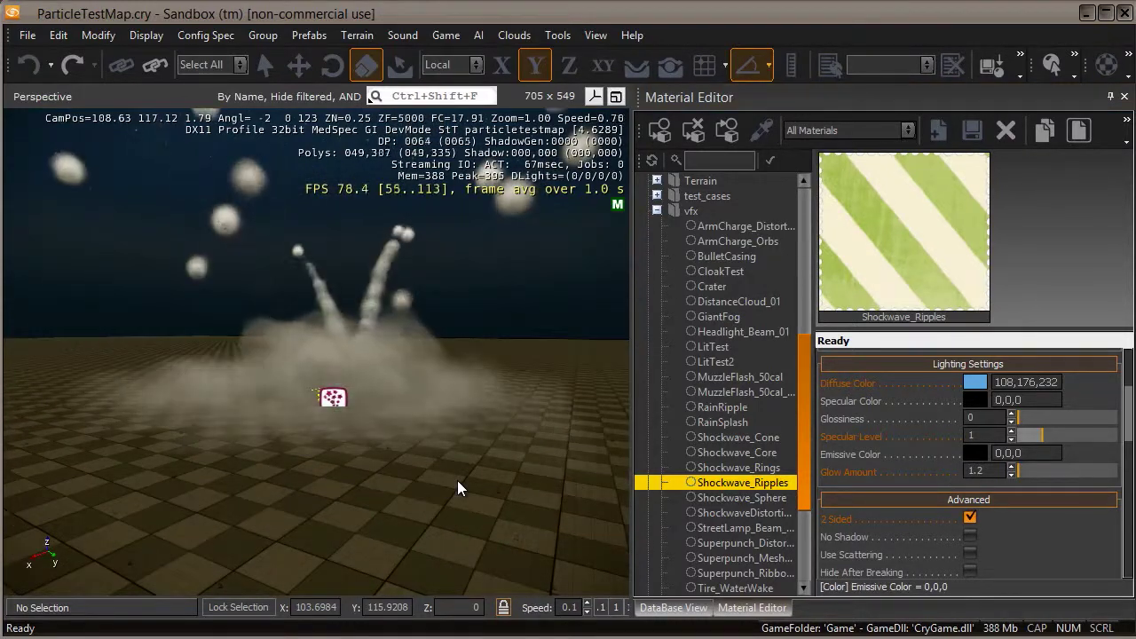
Set the Shockwave particle effect's Size to 40 and view the explosion from closer up.
left_click(672, 608)
scroll(1124, 456, "down", 5)
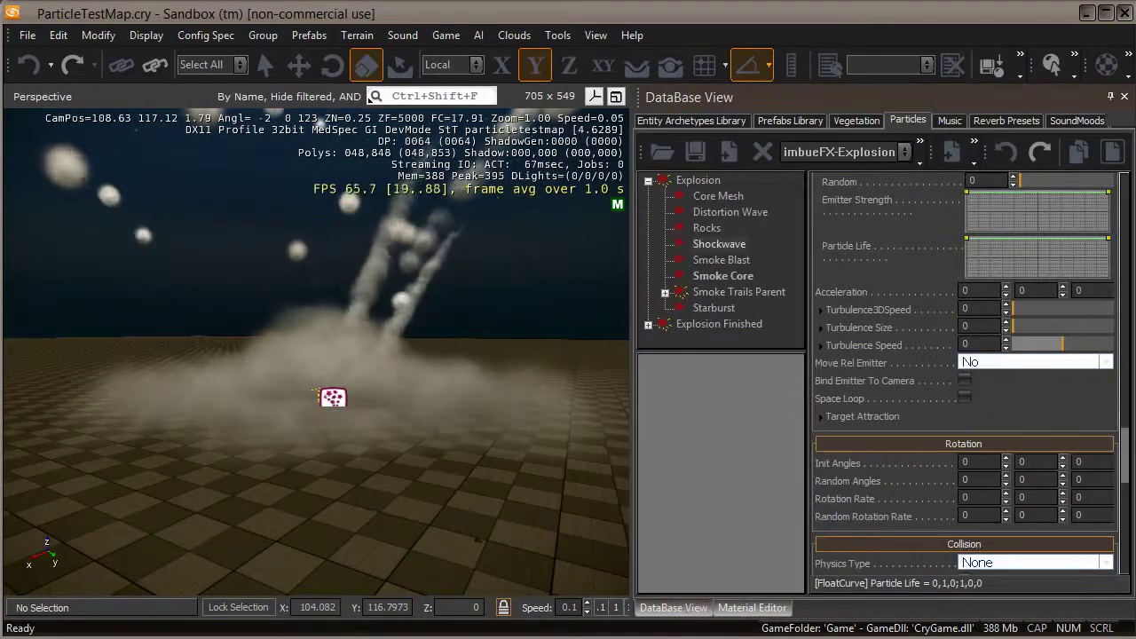
left_click_drag(1123, 453, 1132, 346)
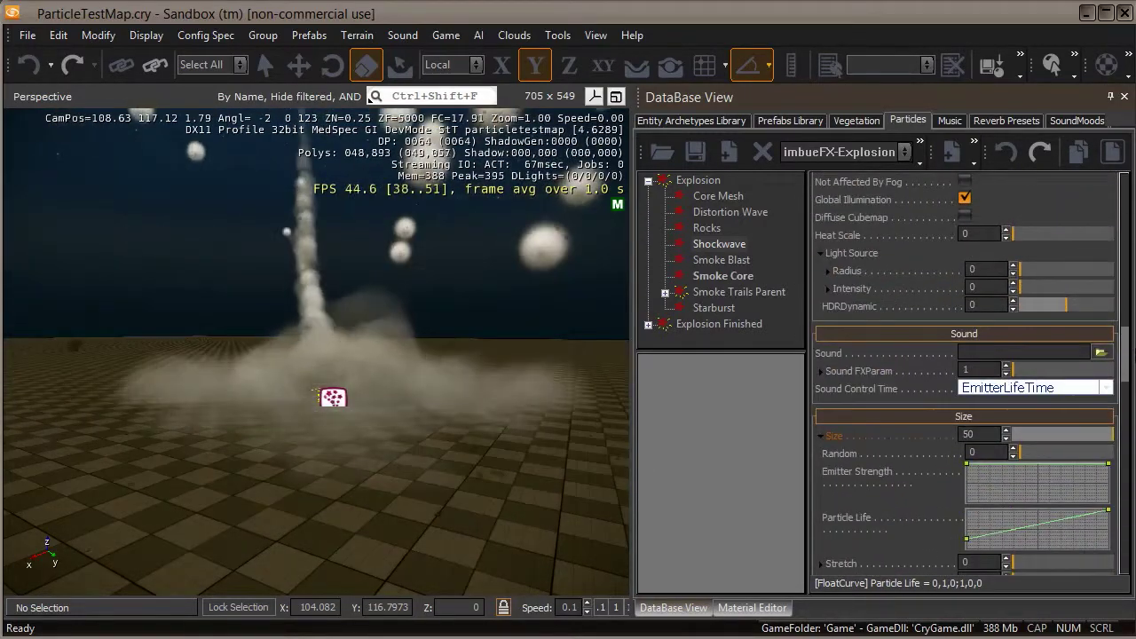
left_click_drag(977, 434, 951, 438)
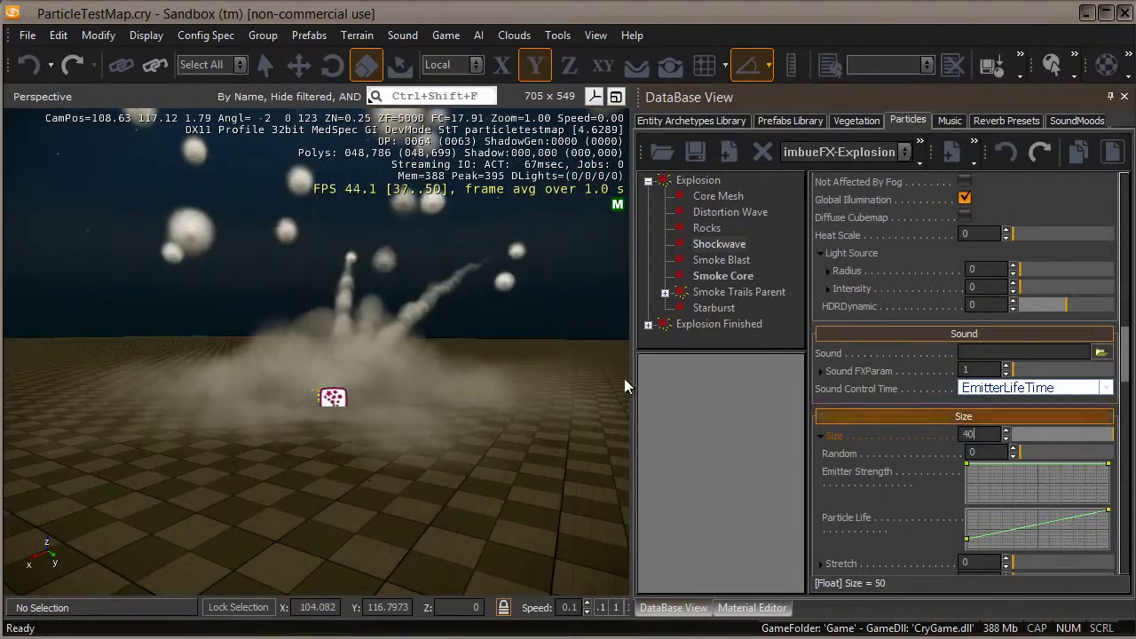
right_click_drag(543, 405, 551, 431)
key("w")
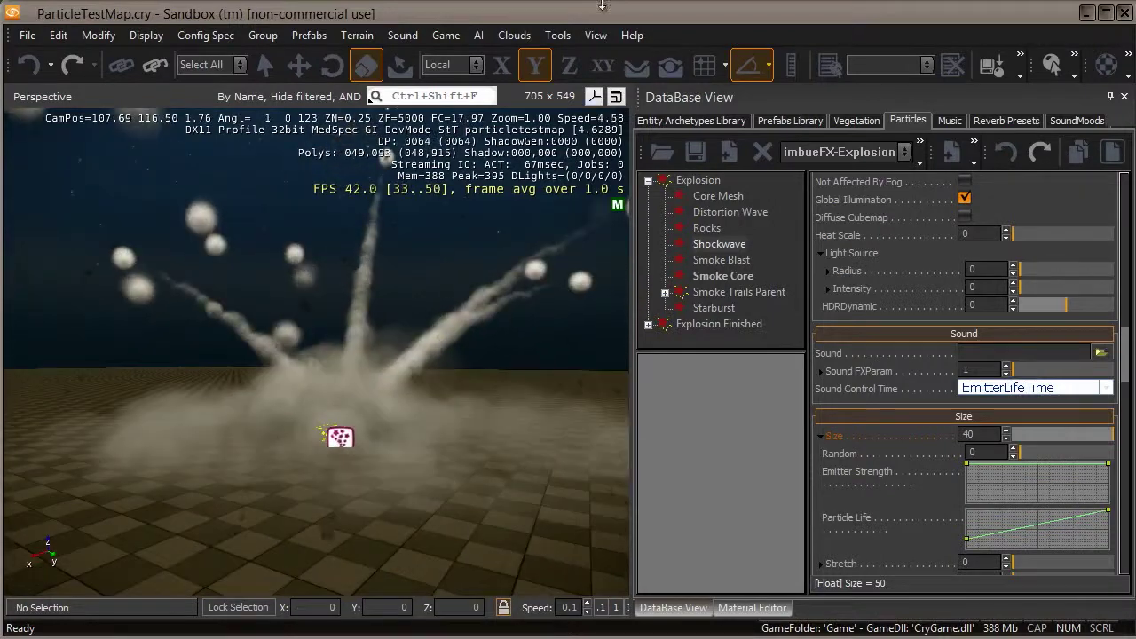
Refresh the explosion preview and examine the resized shockwave from near ground level.
left_click(564, 35)
left_click(557, 35)
left_click(586, 51)
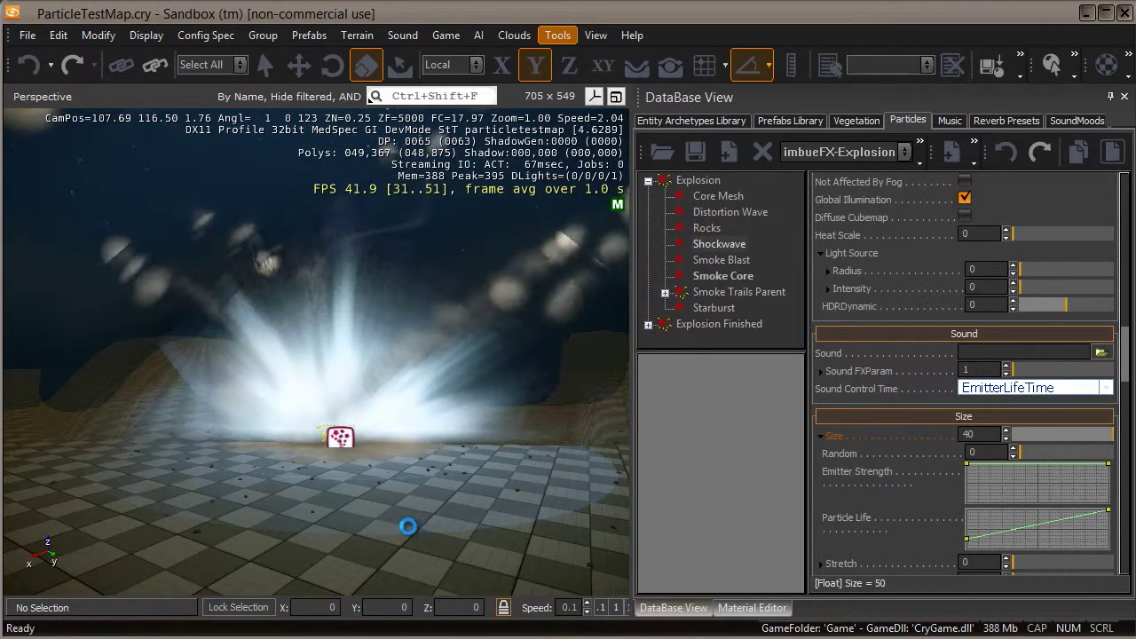
middle_click_drag(544, 331, 547, 346)
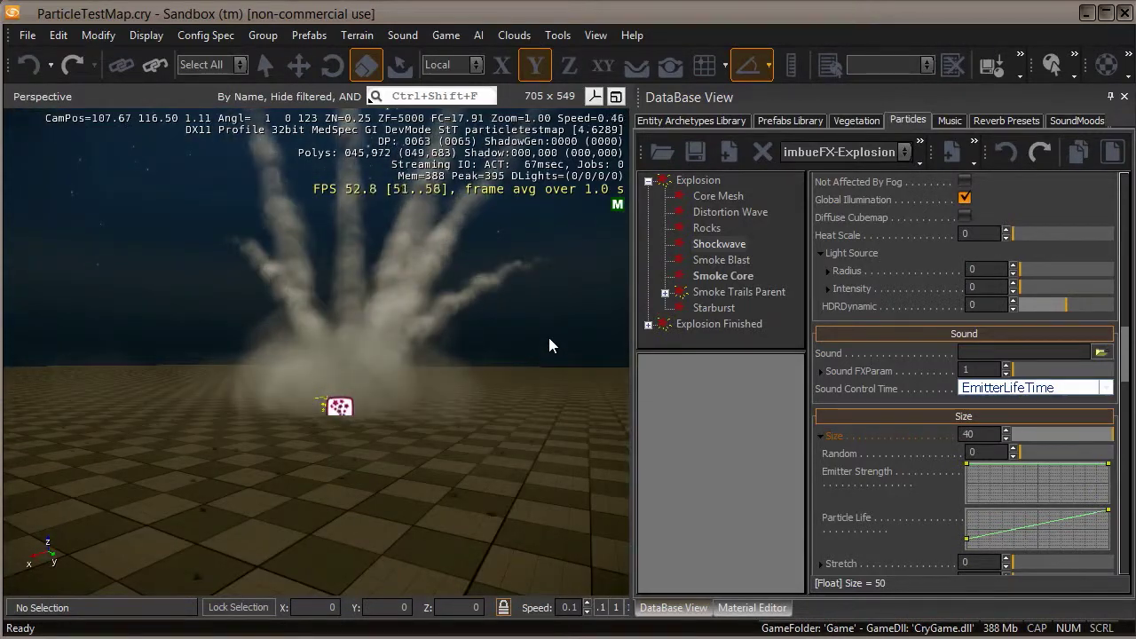
middle_click_drag(547, 334, 548, 330)
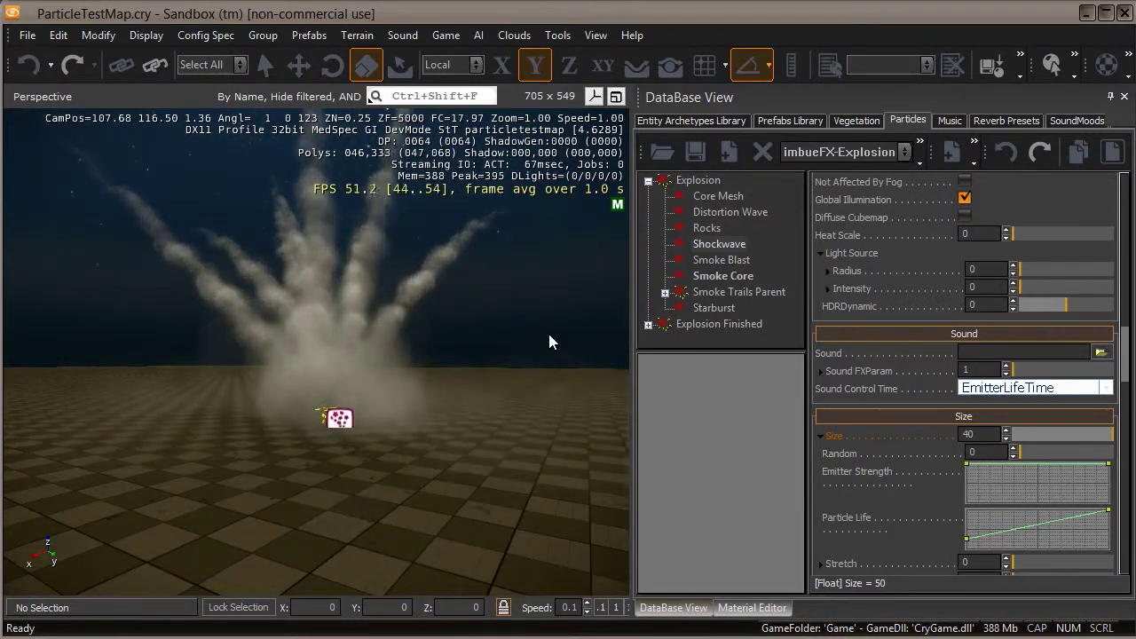